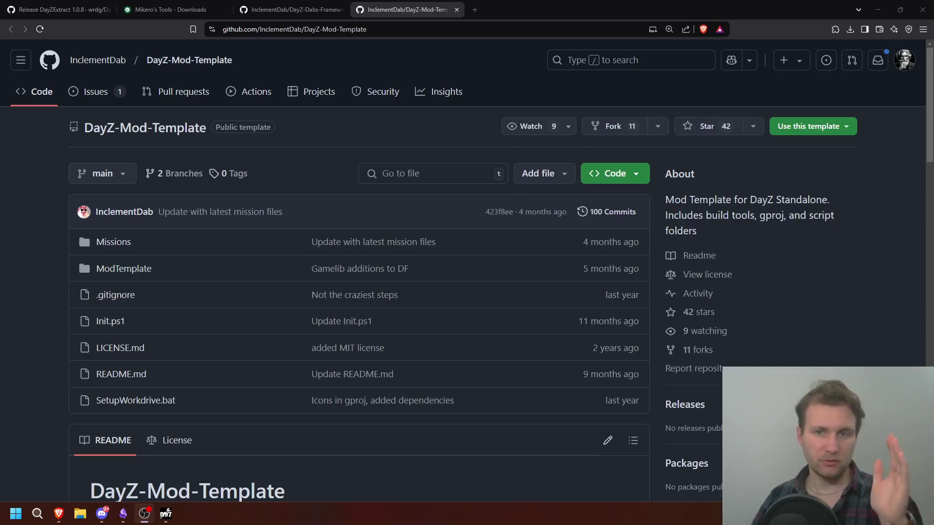
- Start creating a new repository from the DayZ-Mod-Template template
left_click(827, 128)
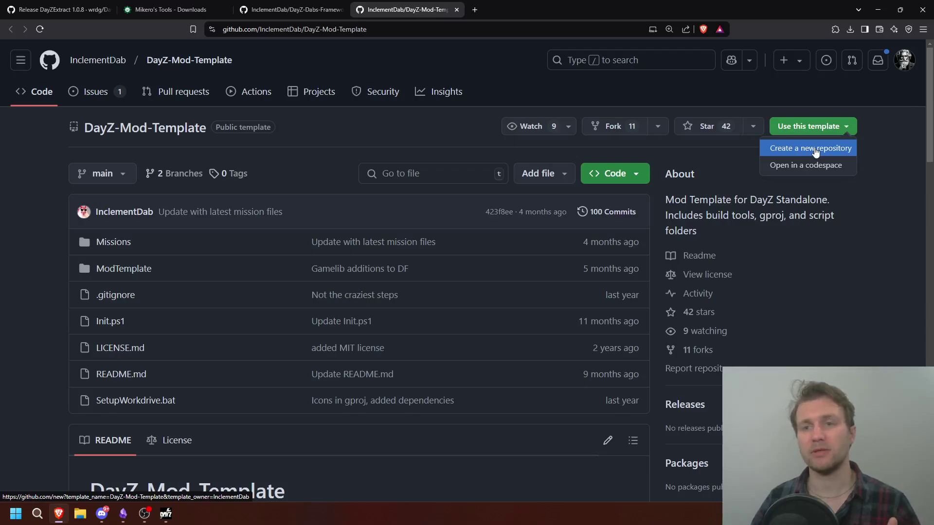
left_click(686, 150)
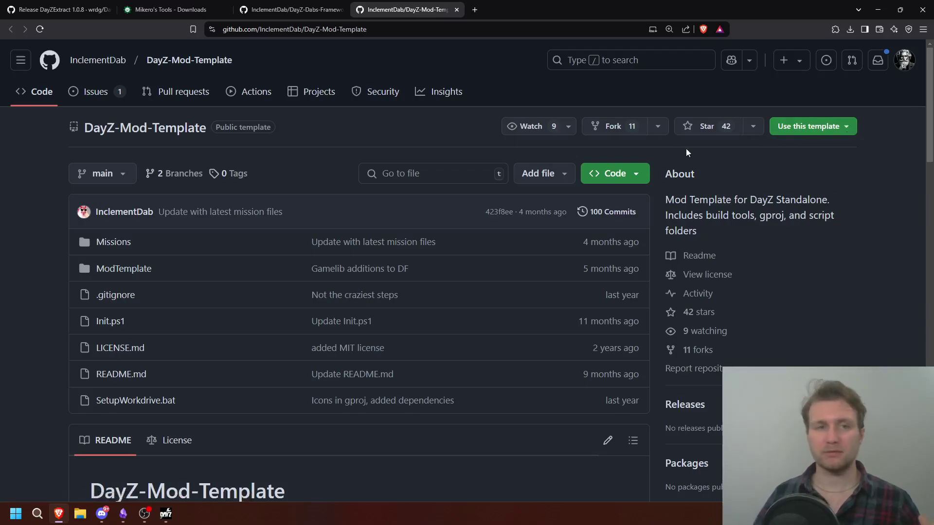
scroll(598, 222, "down", 4)
scroll(599, 224, "up", 4)
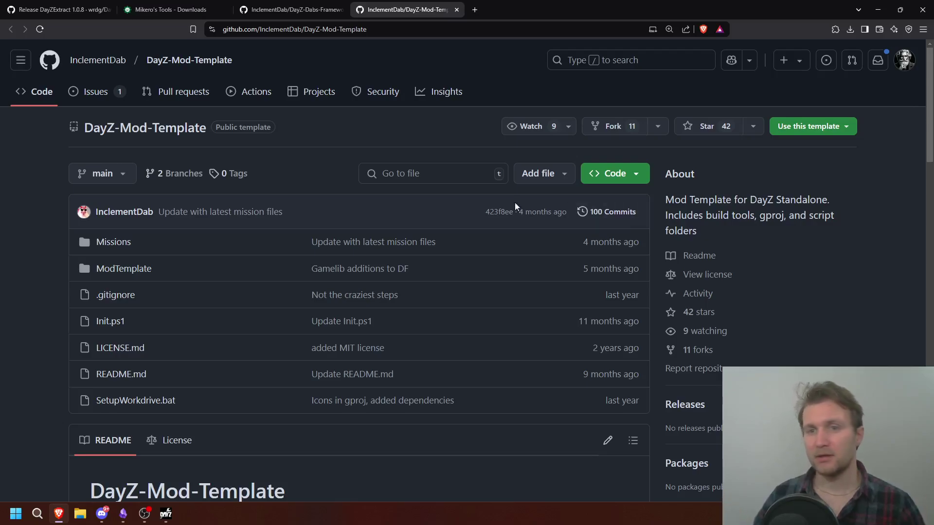
left_click(831, 127)
left_click(809, 148)
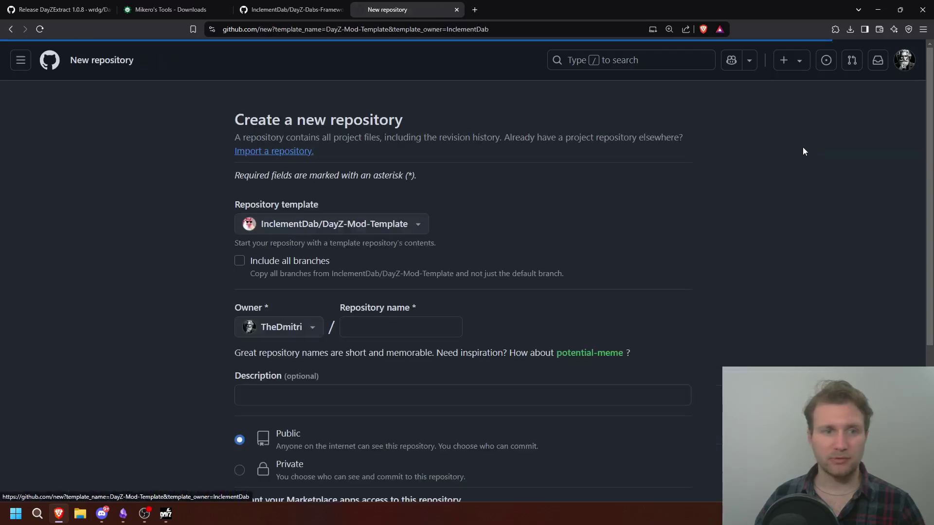
- Enter TutoDayZTemplate as the repository name
left_click(384, 323)
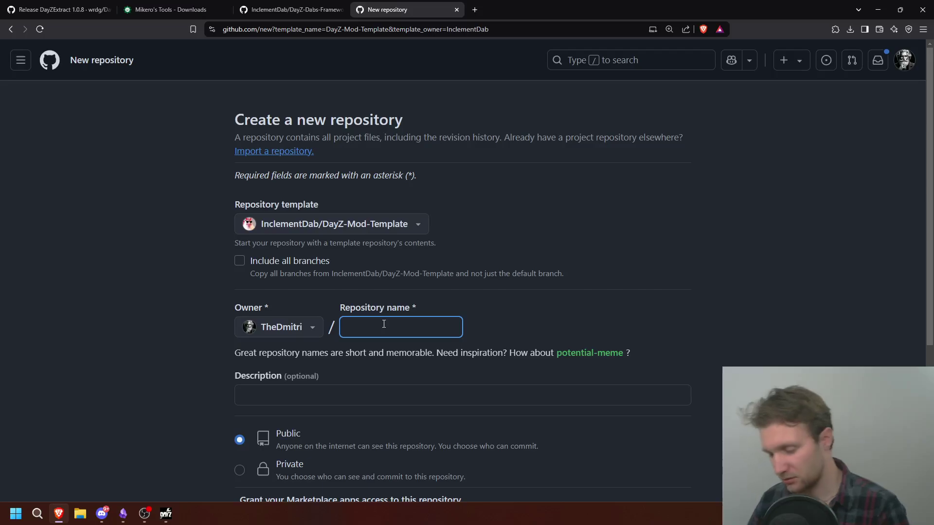
type("TutoDa")
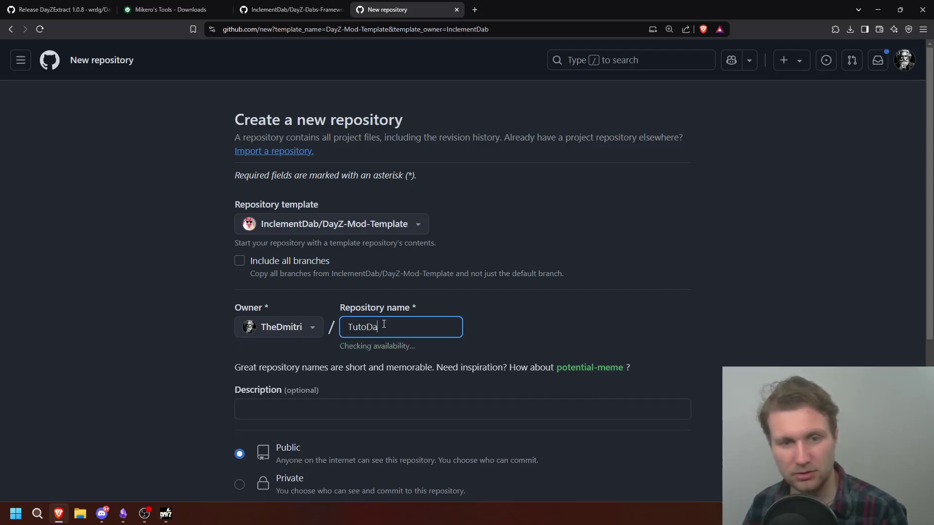
type("yZ")
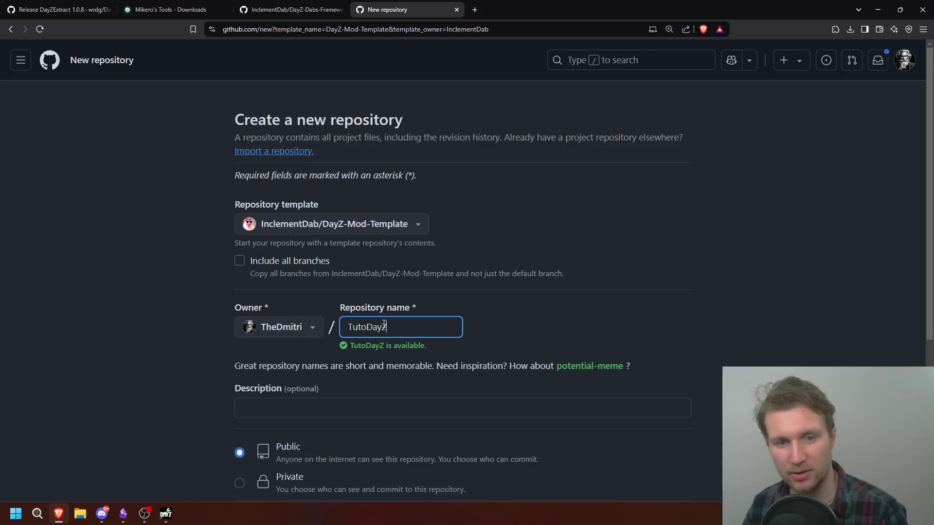
type("r")
key("BackSpace")
type("r")
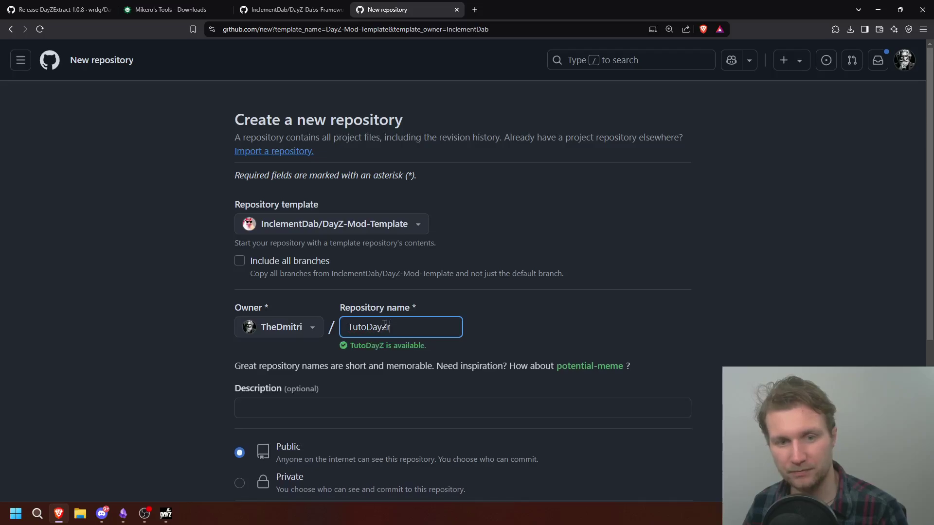
key("BackSpace")
type("Tem")
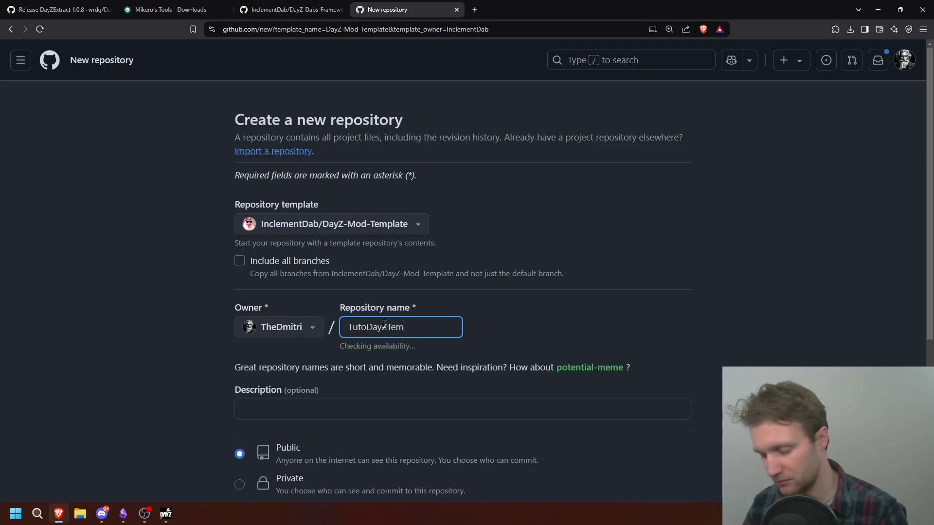
type("pl")
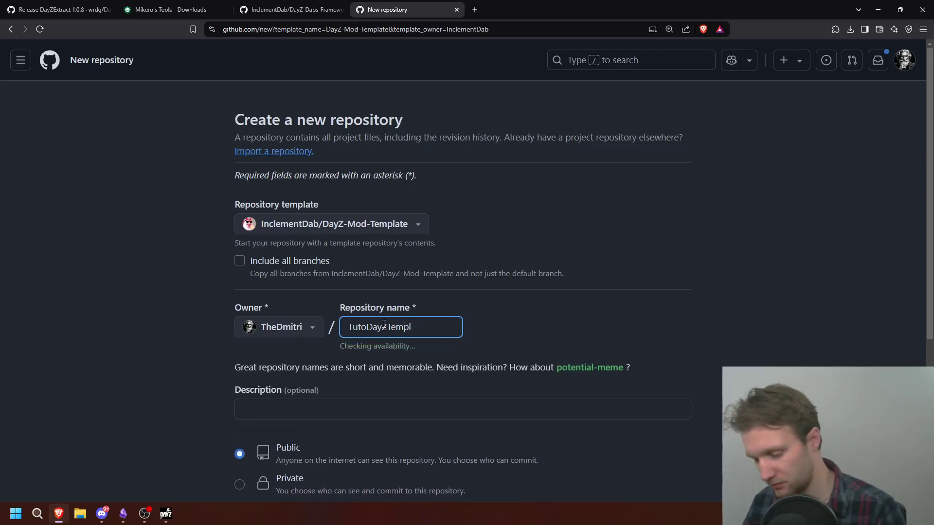
type("ate")
- Keep the repository public and create TutoDayZTemplate
scroll(441, 281, "down", 2)
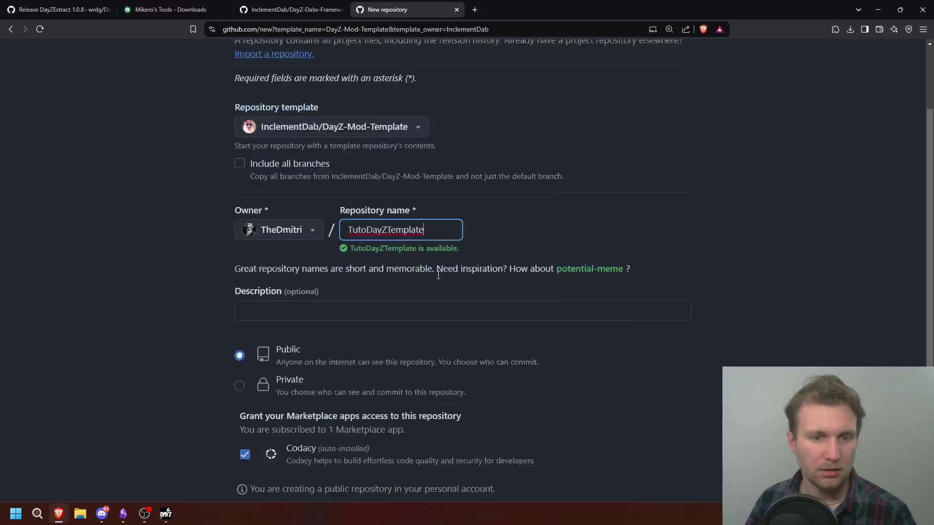
scroll(438, 275, "down", 1)
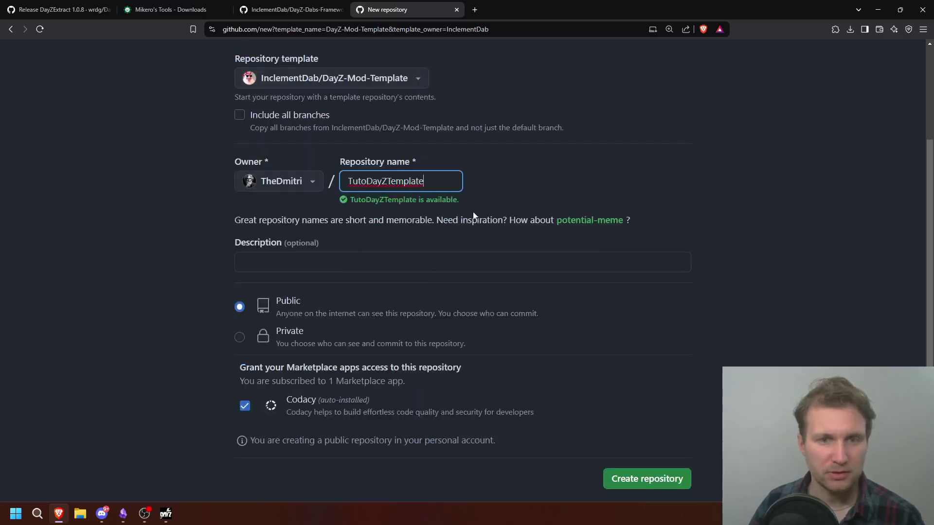
left_click(402, 215)
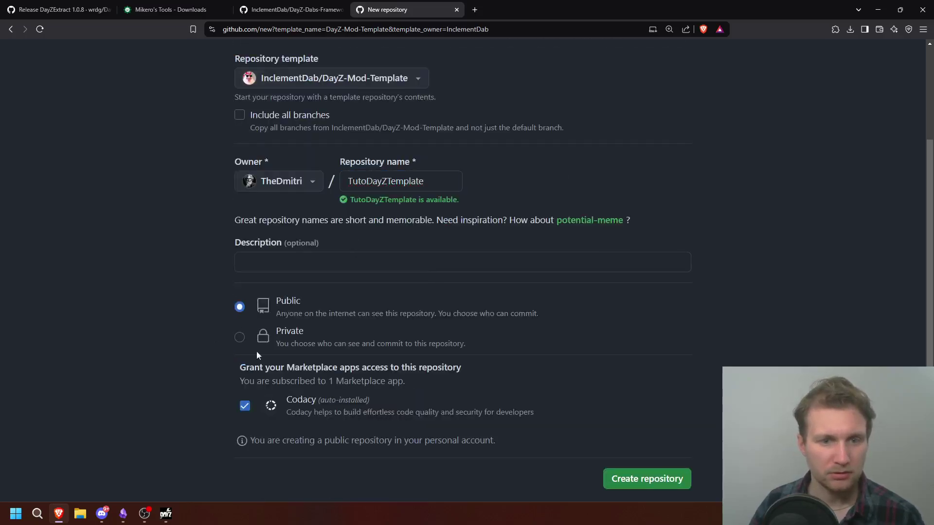
scroll(328, 331, "down", 2)
left_click(650, 382)
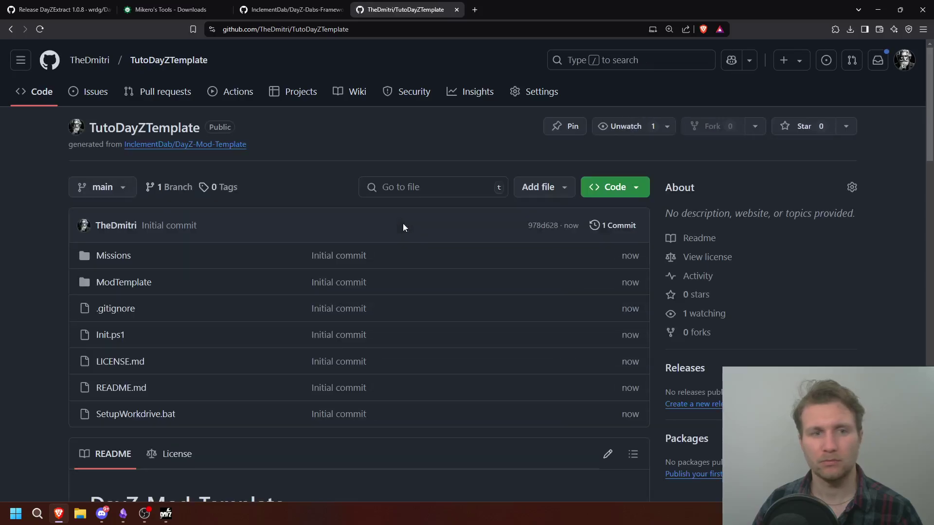
scroll(402, 223, "down", 2)
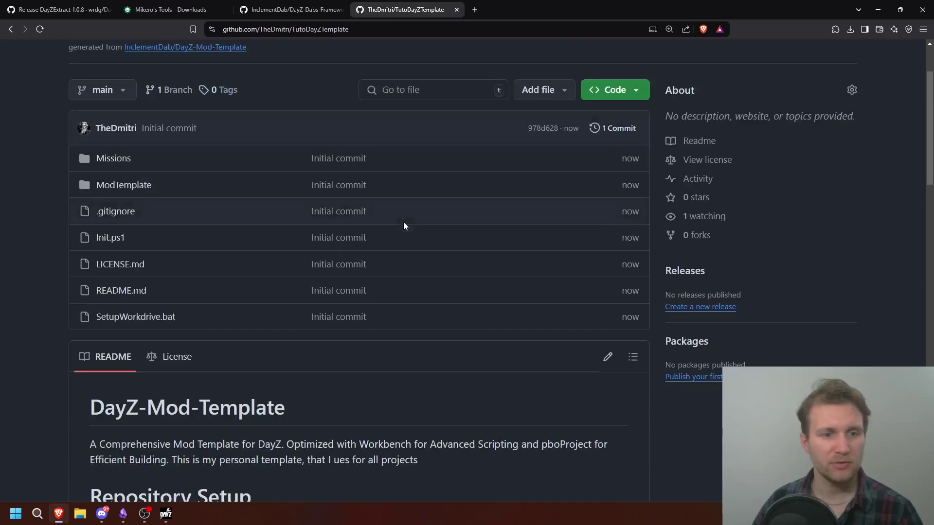
scroll(404, 222, "up", 2)
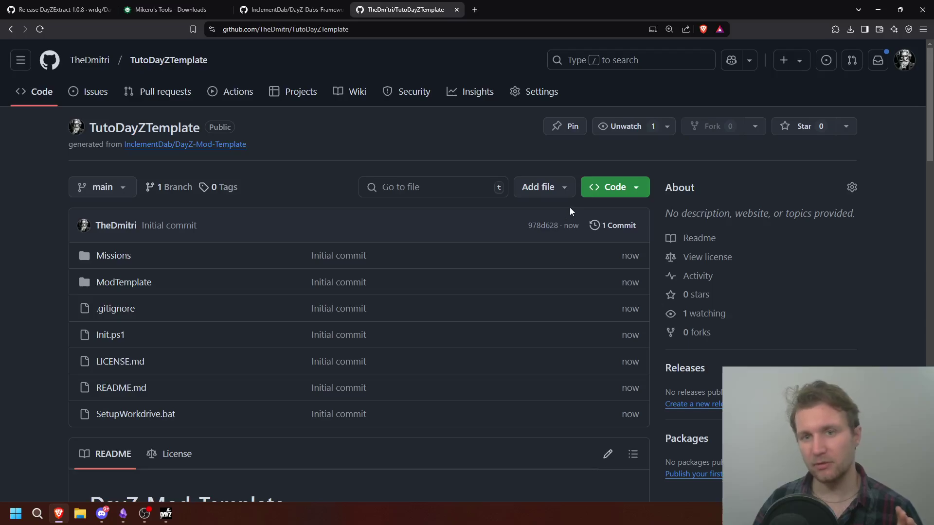
left_click(635, 193)
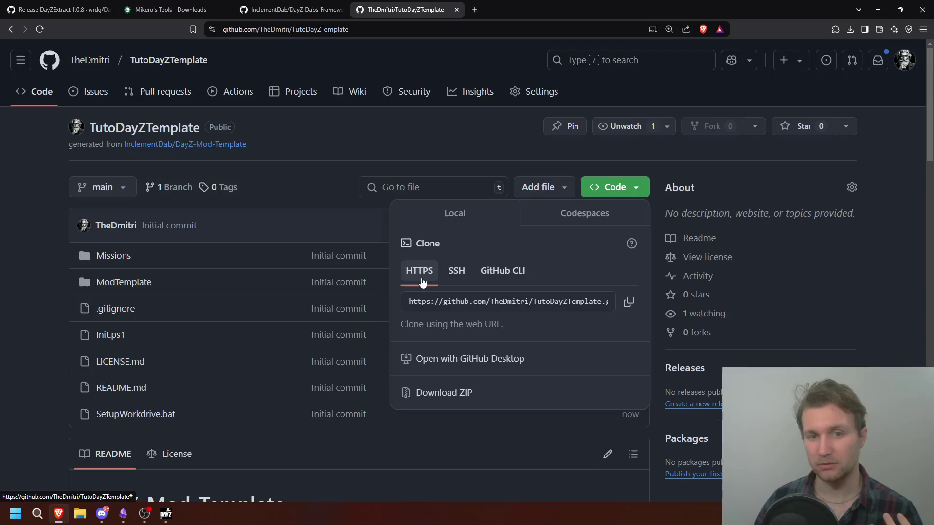
left_click(457, 276)
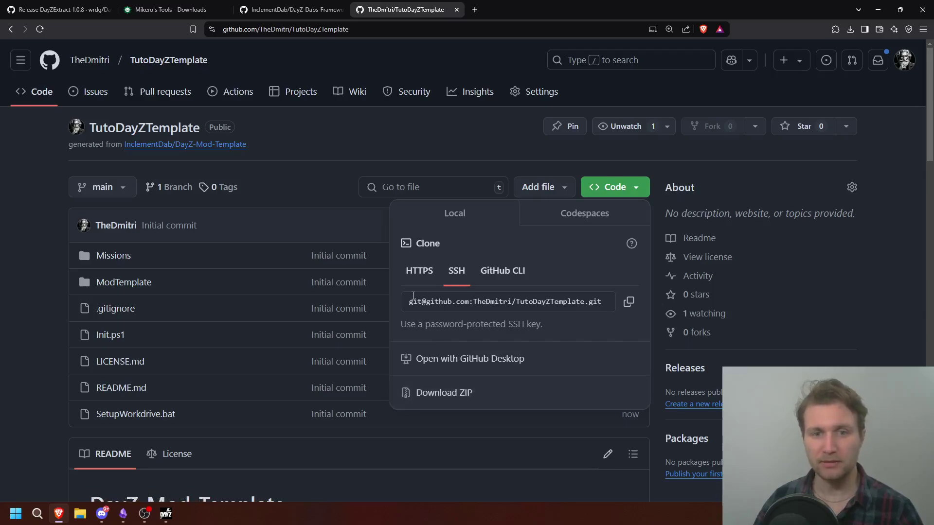
left_click(628, 301)
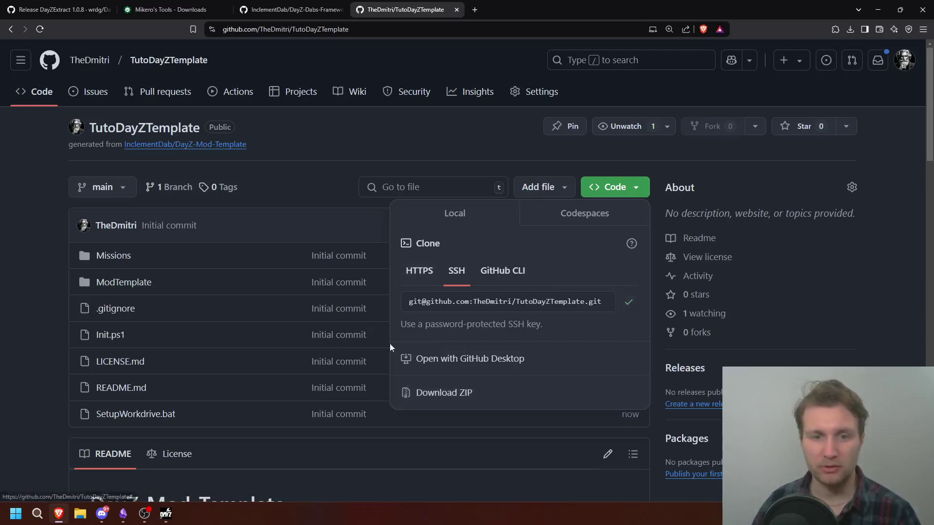
- Launch Visual Studio Code from Windows search
left_click(36, 512)
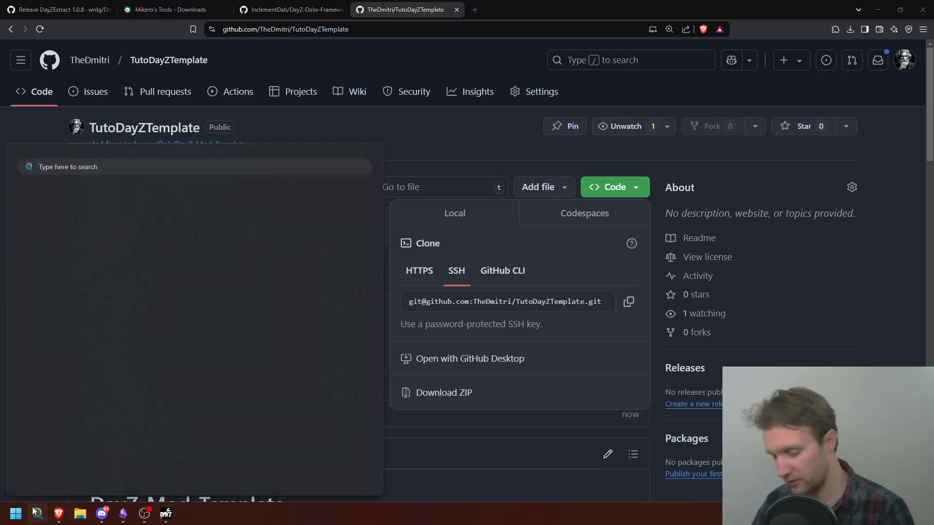
type("wordpad")
key("BackSpace")
key("BackSpace")
key("BackSpace")
key("BackSpace")
key("BackSpace")
key("BackSpace")
key("BackSpace")
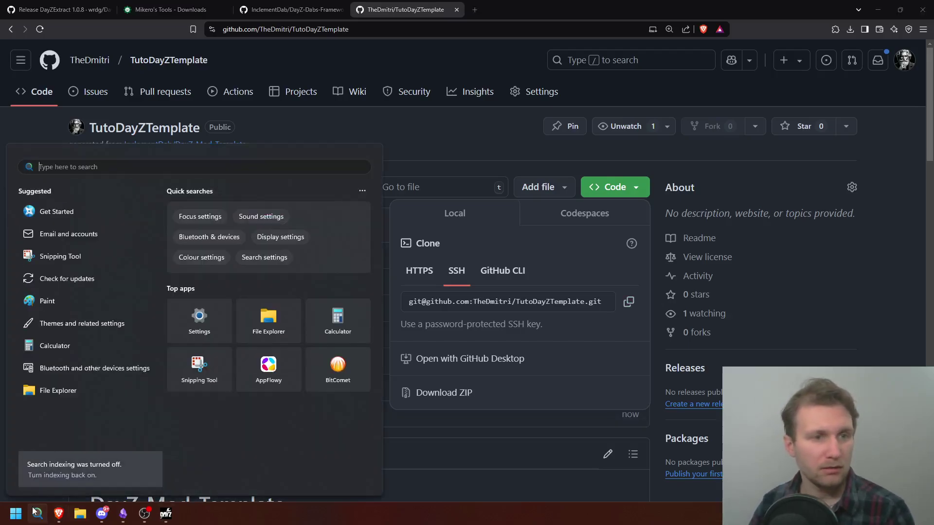
type("vs")
key("Return")
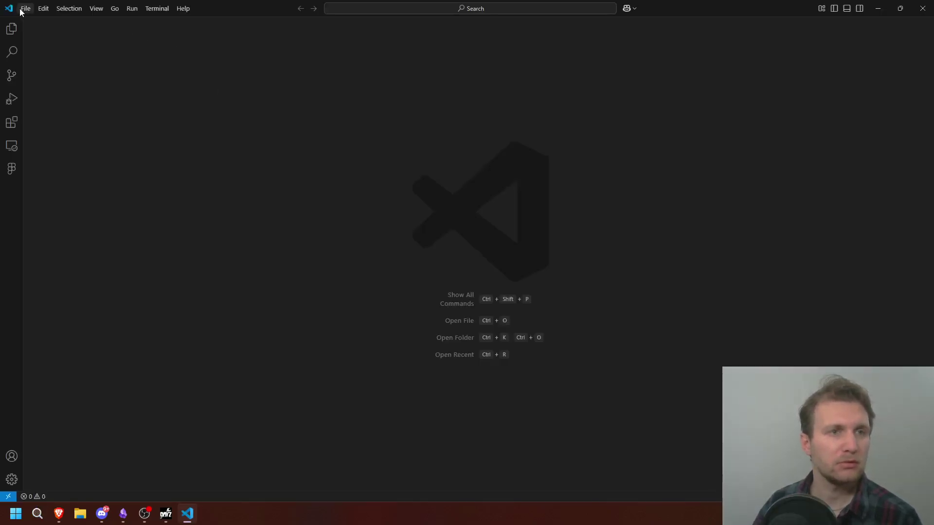
- Clone the pasted SSH repository address into the Workspace folder
left_click(53, 30)
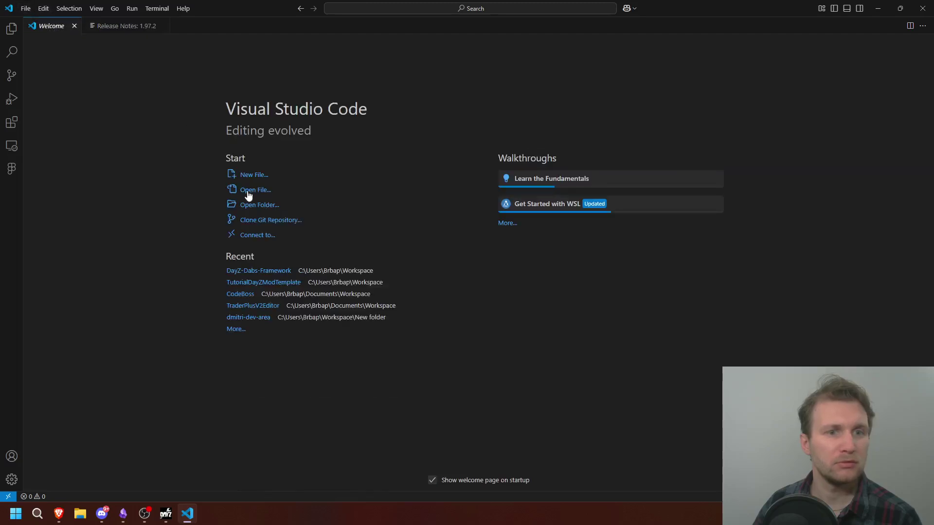
left_click(268, 220)
key("ctrl+v")
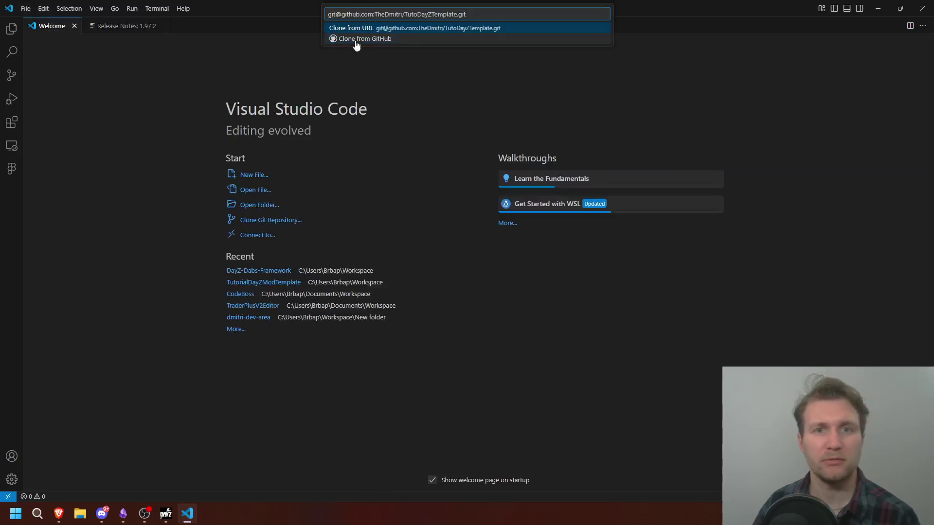
key("Return")
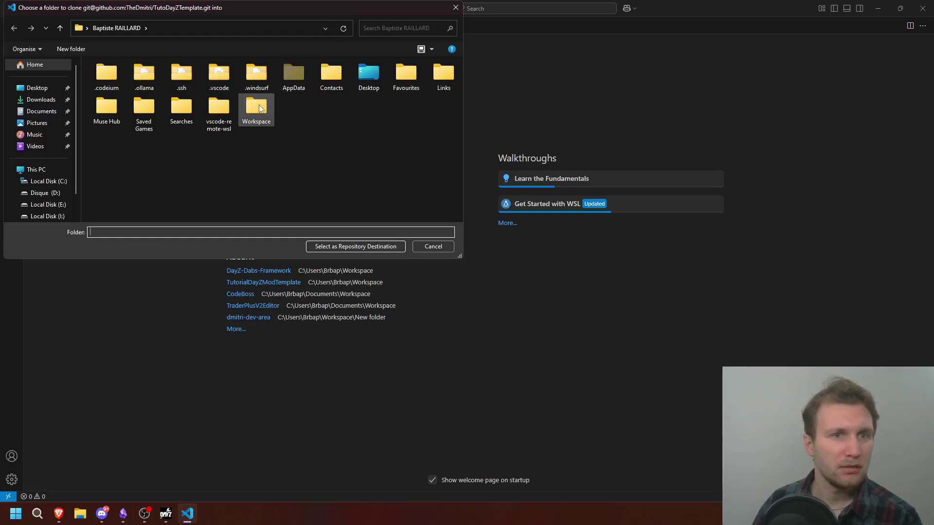
double_click(260, 108)
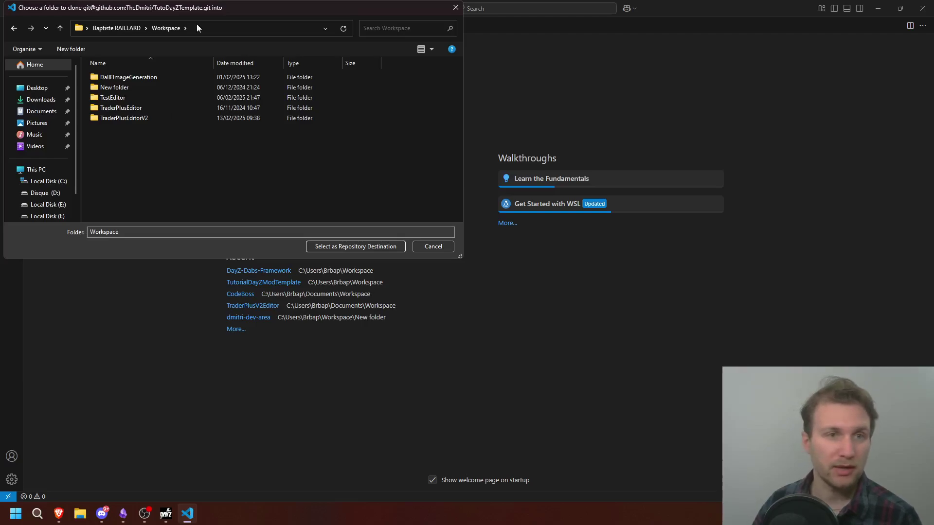
left_click_drag(225, 10, 333, 60)
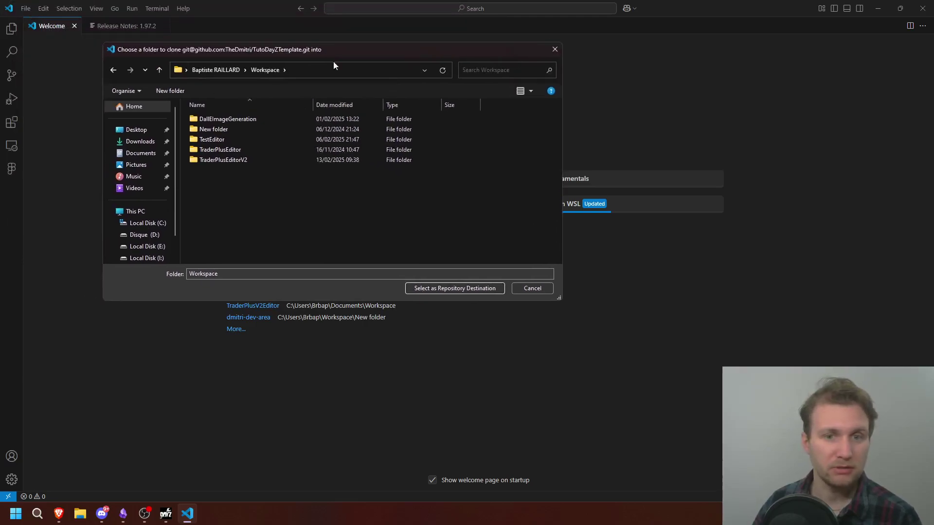
left_click(470, 289)
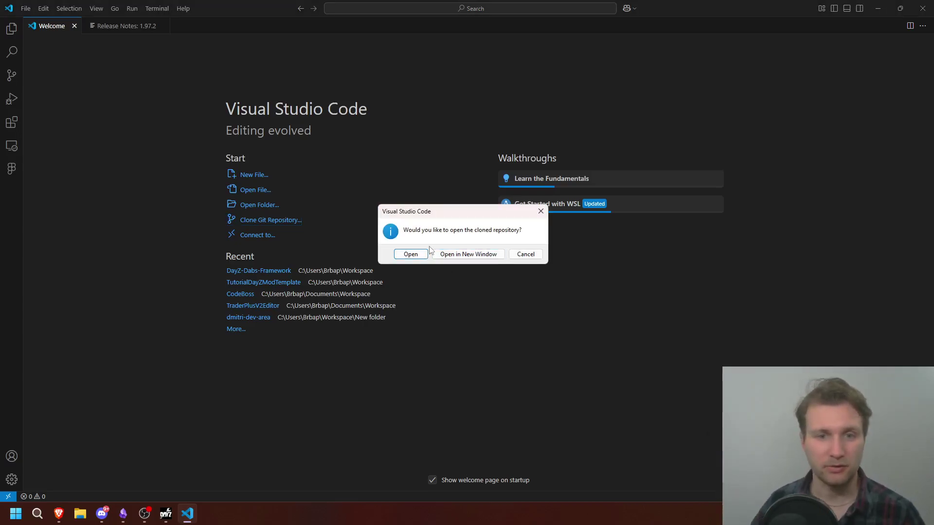
- Open the cloned TutoDayZTemplate folder in this window and trust its authors
left_click(413, 254)
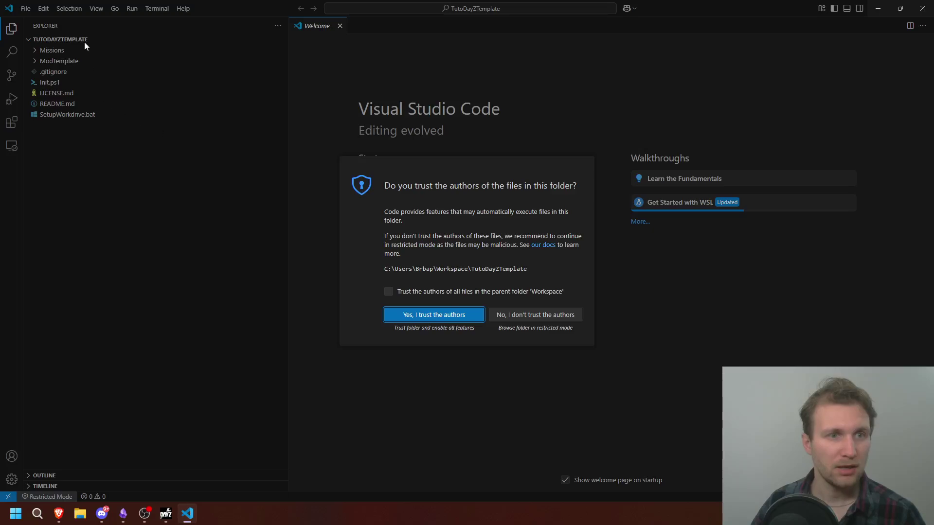
left_click(434, 315)
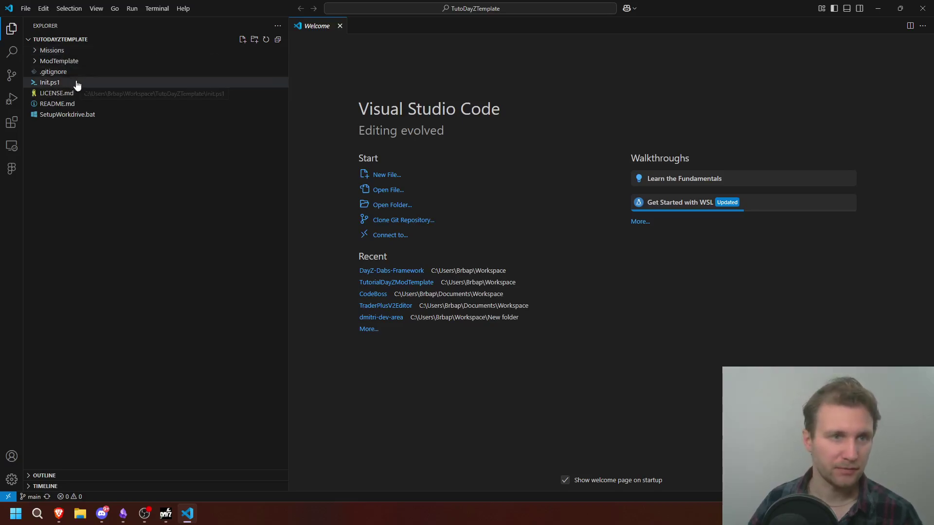
left_click(128, 155)
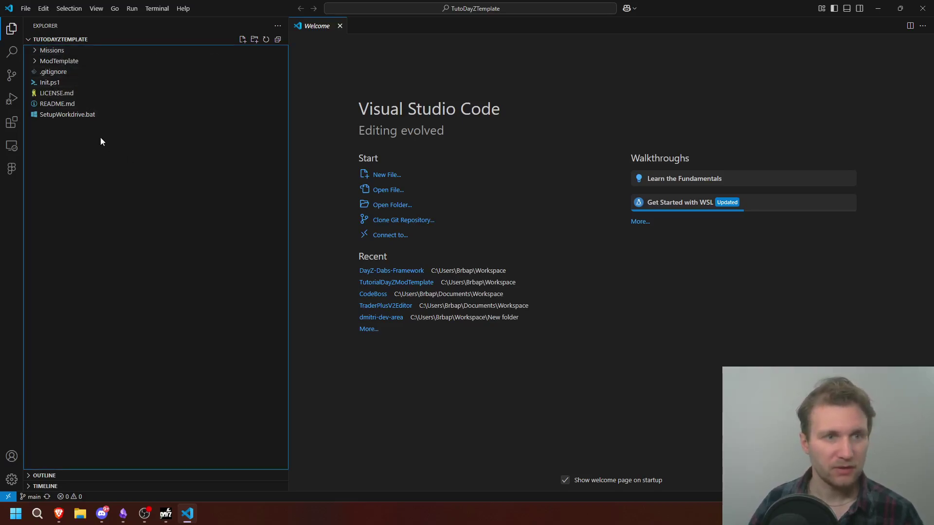
- Preview README.md rendered and scroll through its Workbench setup instructions
left_click(65, 105)
right_click(65, 105)
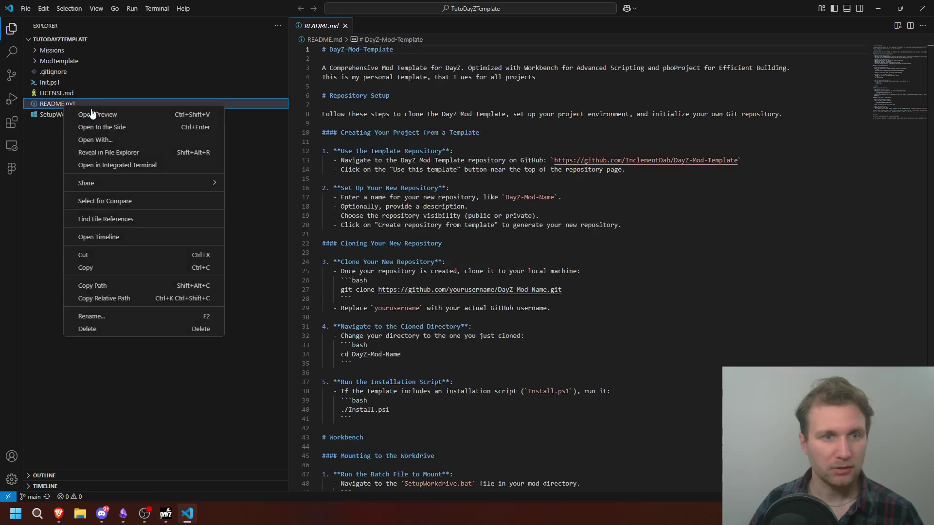
left_click(134, 119)
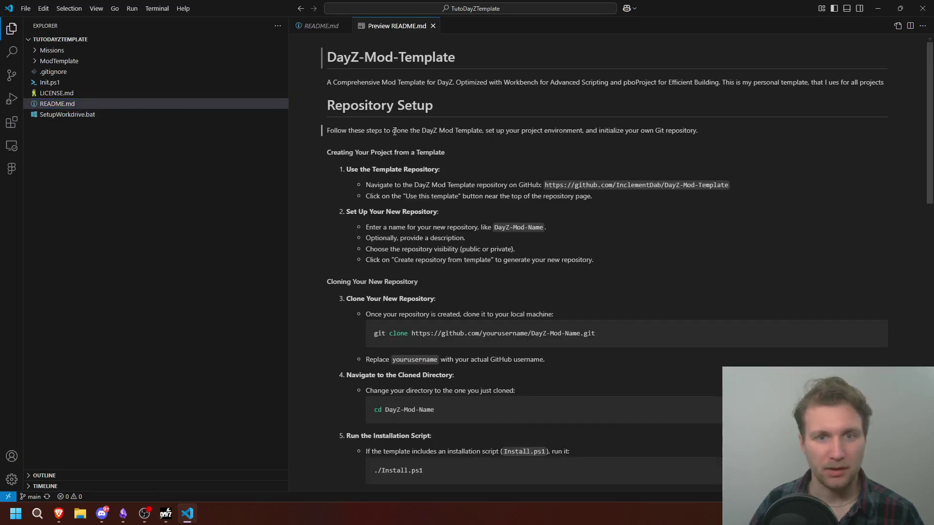
scroll(340, 117, "down", 3)
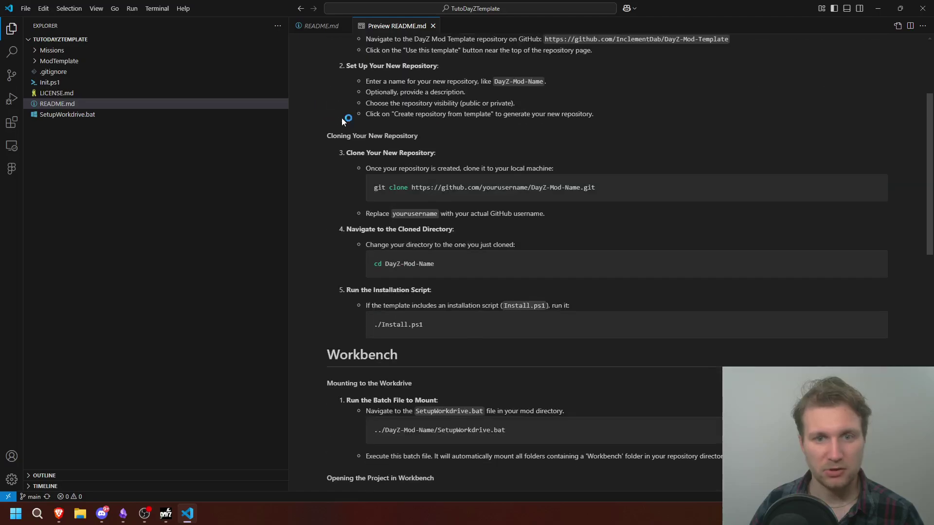
scroll(327, 140, "down", 4)
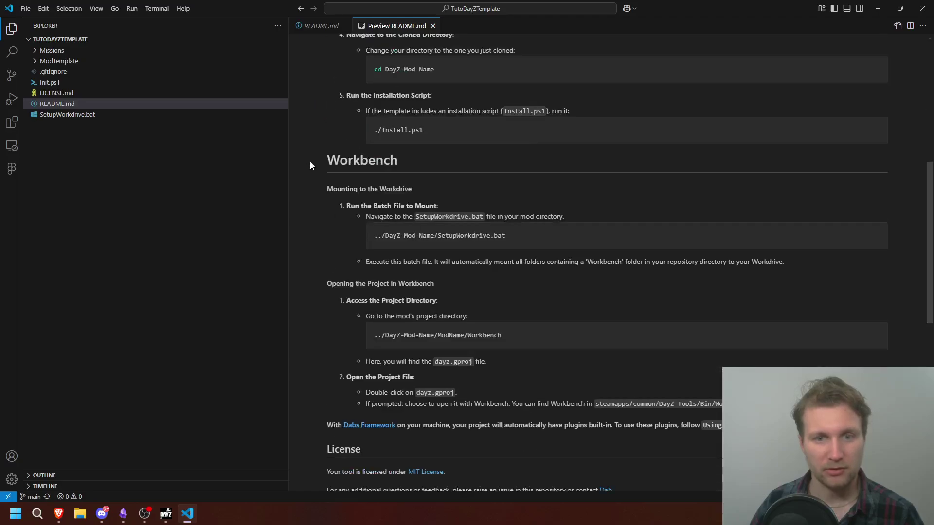
scroll(461, 301, "down", 2)
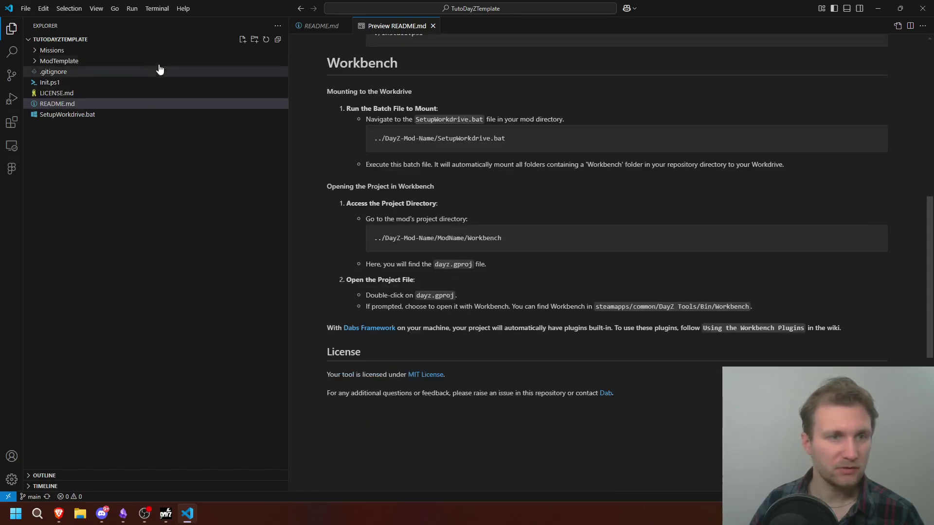
- Run ./Init.ps1 in a new terminal, giving TutoDayZTemplate as the mod prefix
left_click(156, 9)
left_click(163, 26)
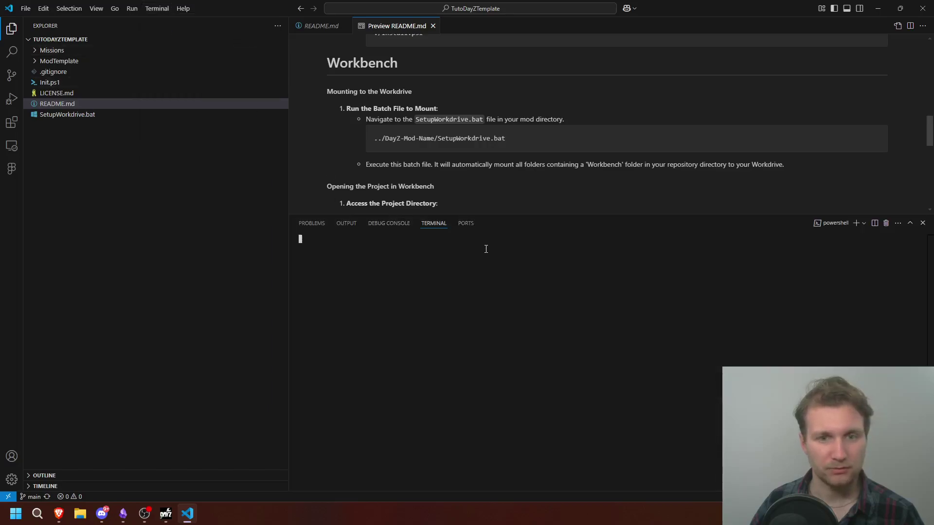
type("./")
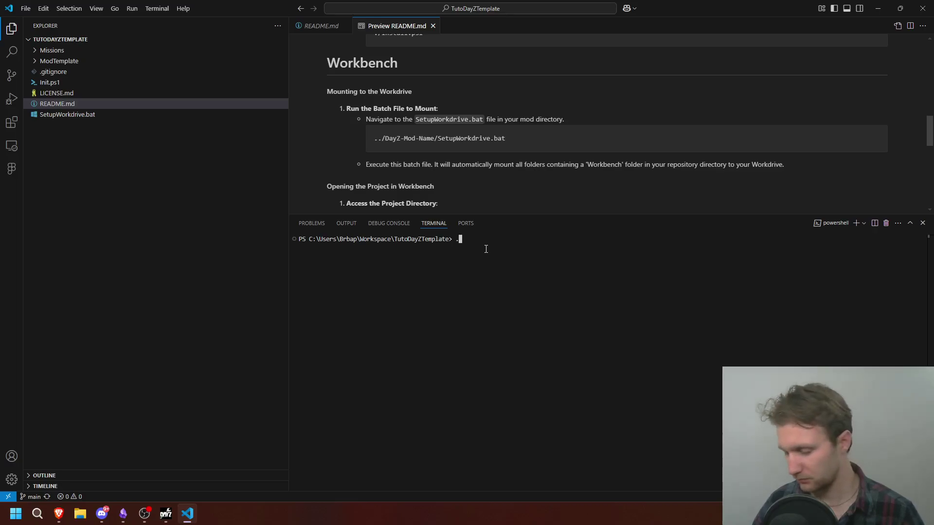
type("Iniu")
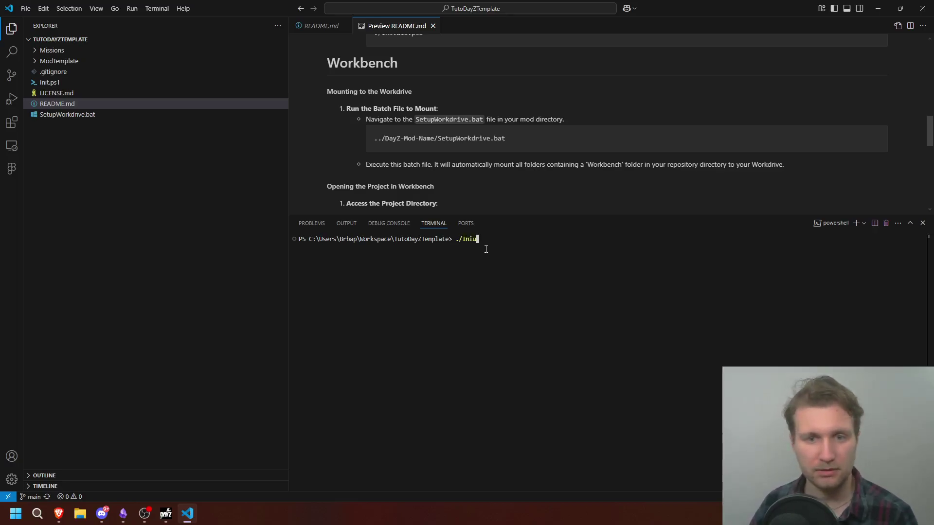
key("Tab")
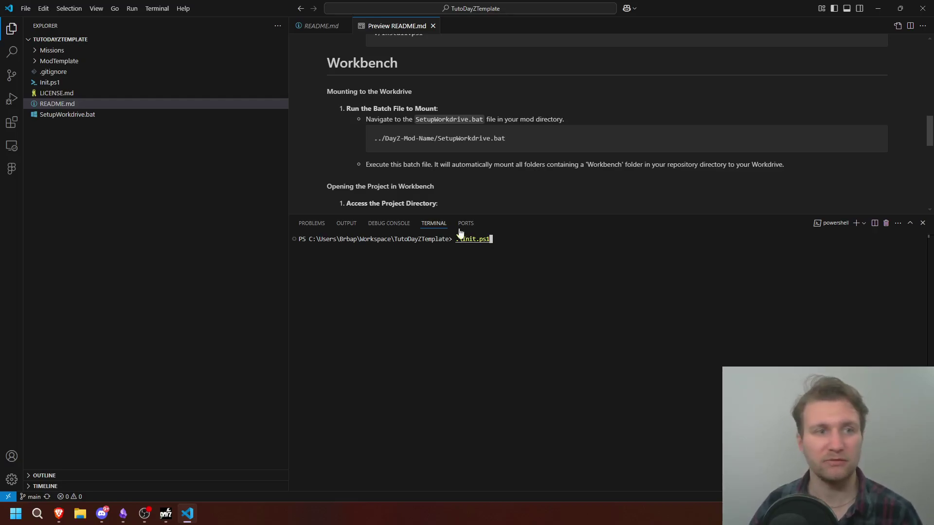
left_click(186, 84)
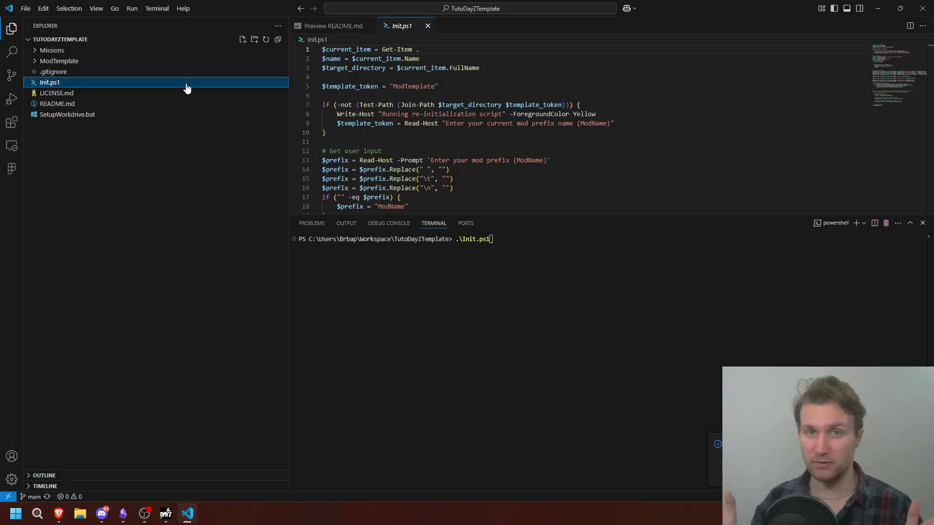
left_click(517, 237)
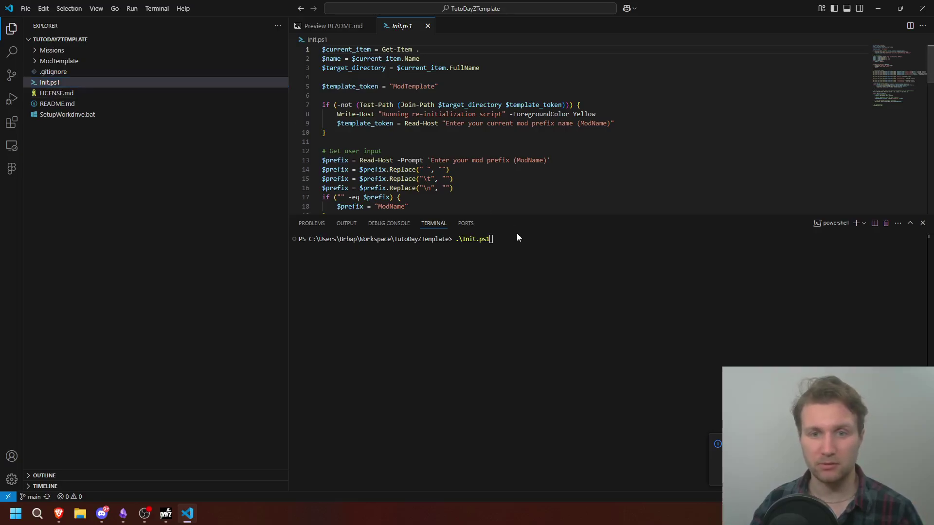
key("Return")
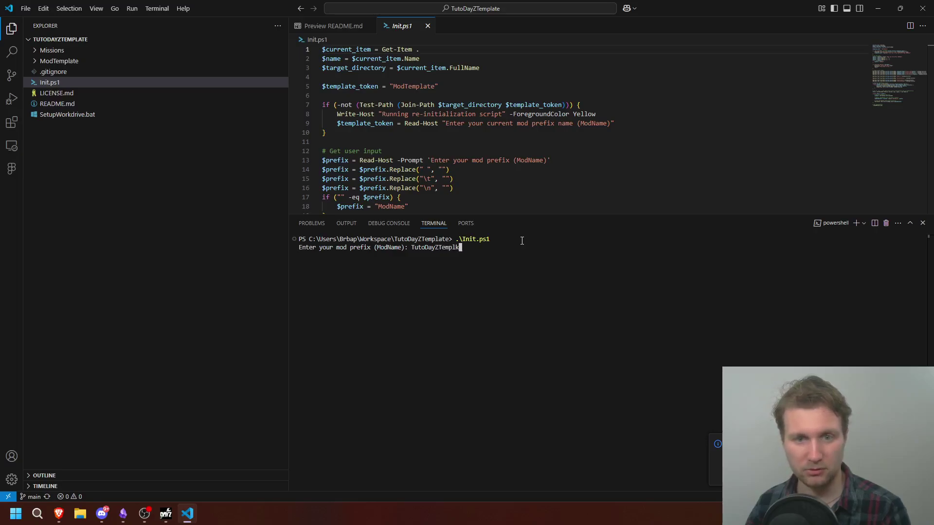
key("Return")
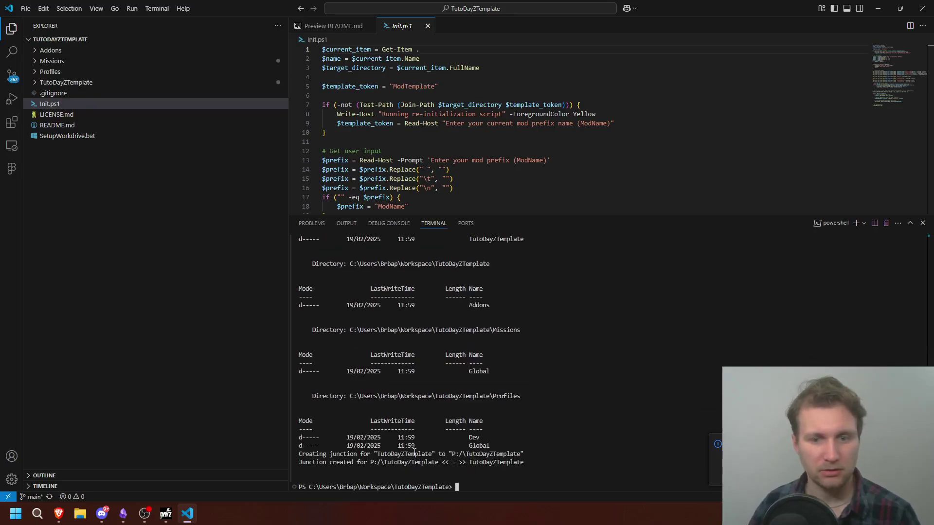
- Browse P:\TutoDayZTemplate, check its Scripts folder, then open its Workbench folder
left_click(80, 514)
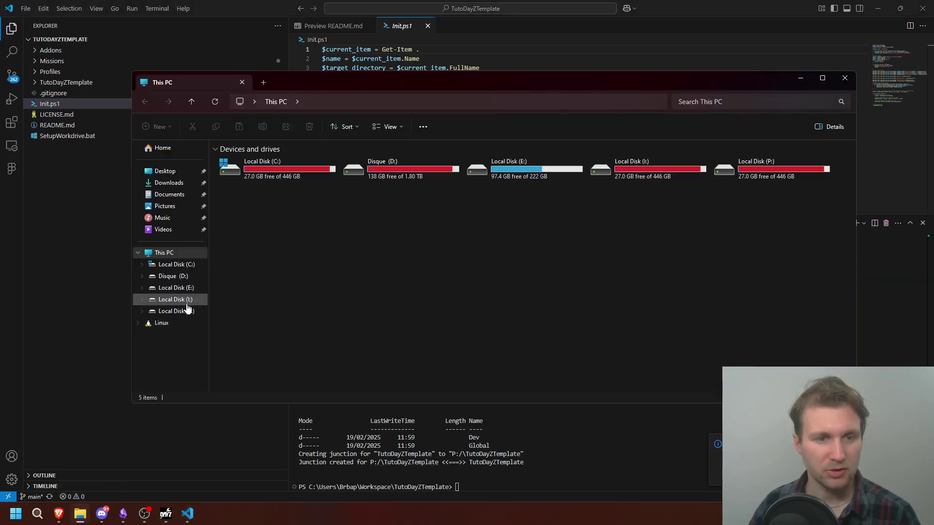
left_click(183, 311)
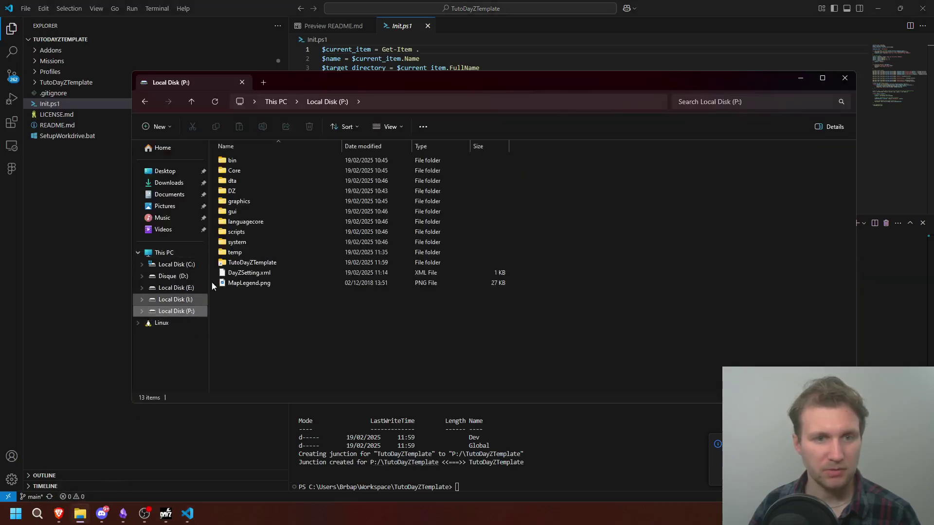
double_click(239, 263)
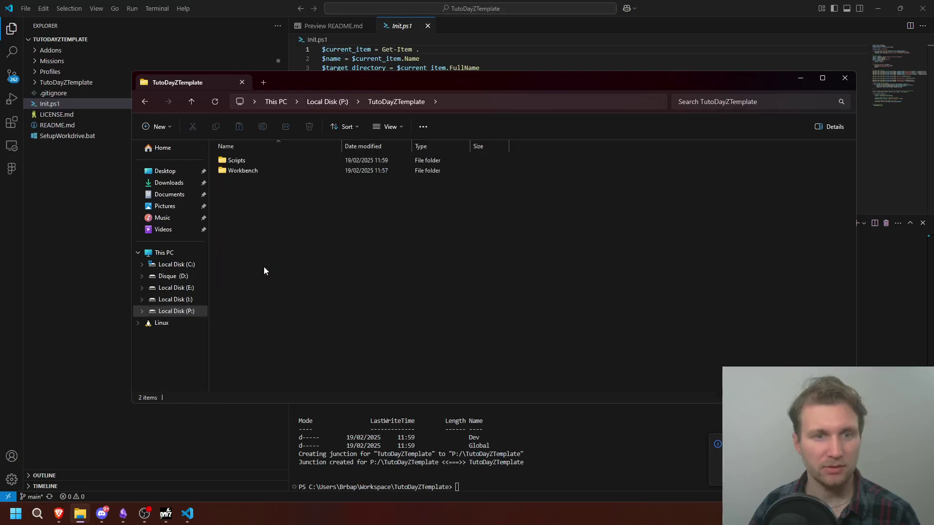
double_click(239, 161)
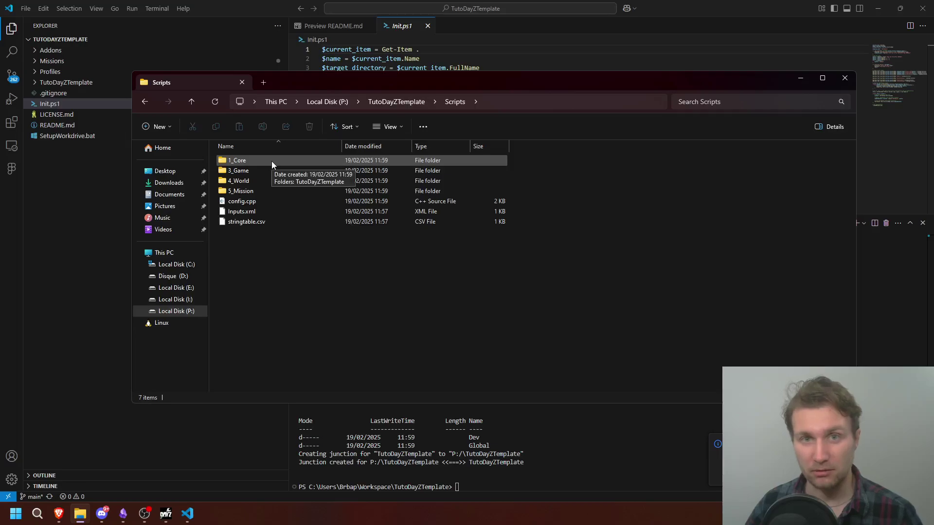
left_click(396, 101)
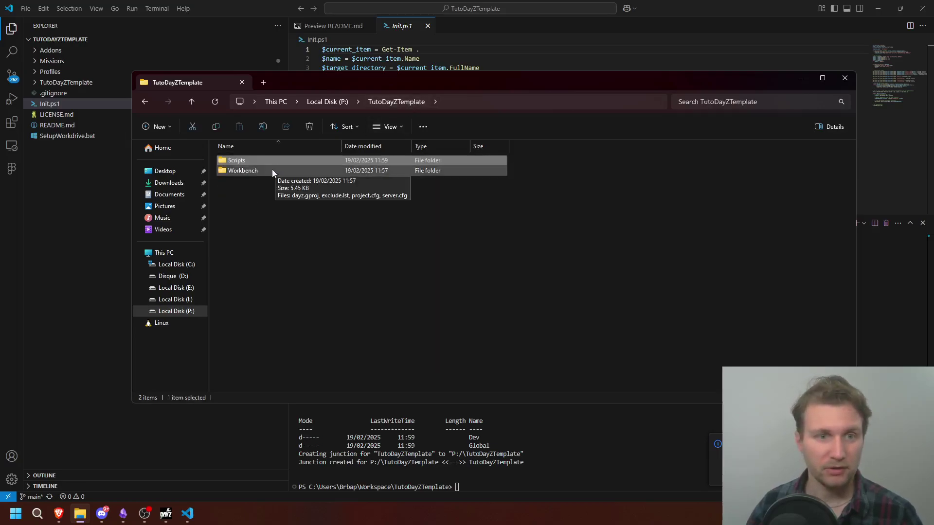
left_click(268, 169)
left_click(269, 169)
double_click(273, 170)
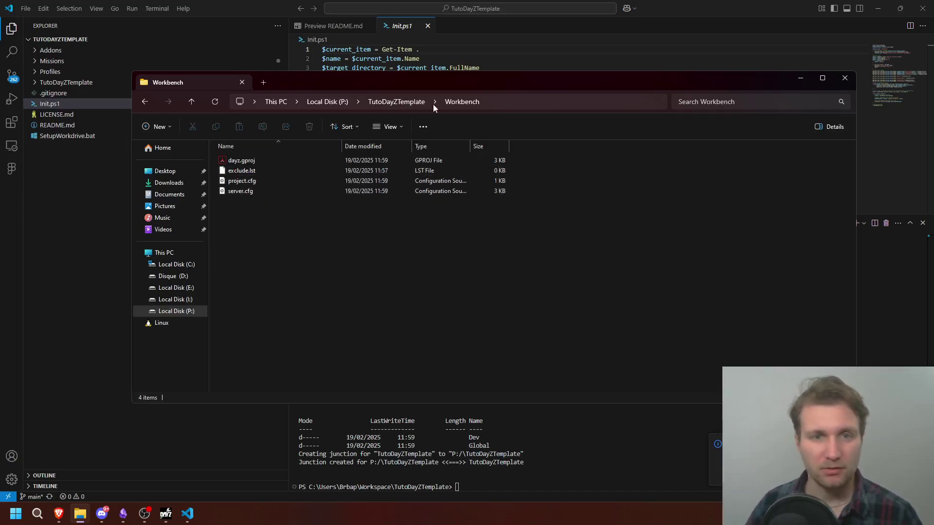
- Reopen the Workbench folder and try opening dayz.gproj directly
left_click(406, 102)
double_click(276, 169)
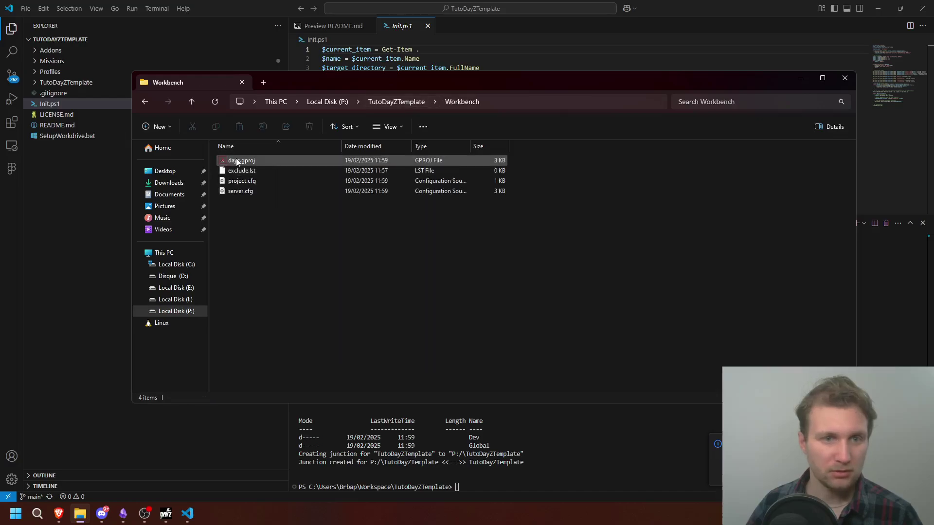
right_click(237, 160)
mouse_move(343, 207)
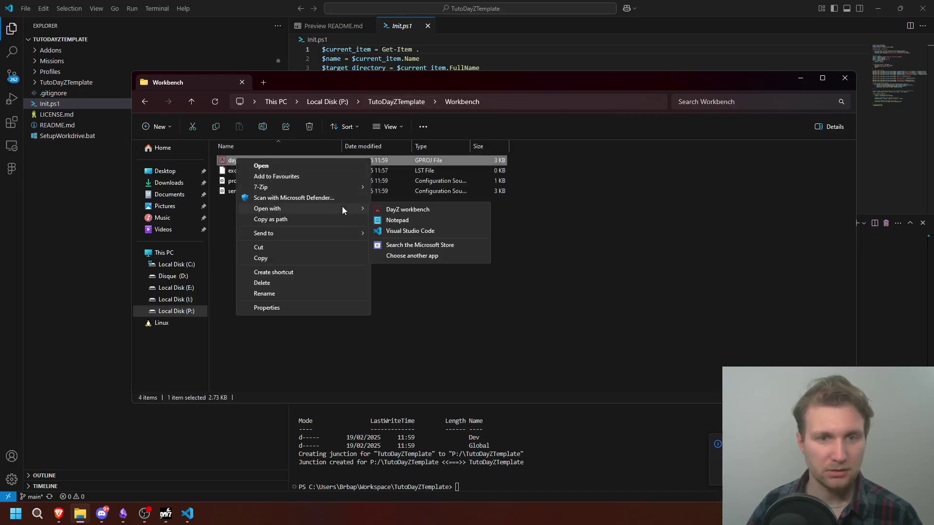
left_click(442, 197)
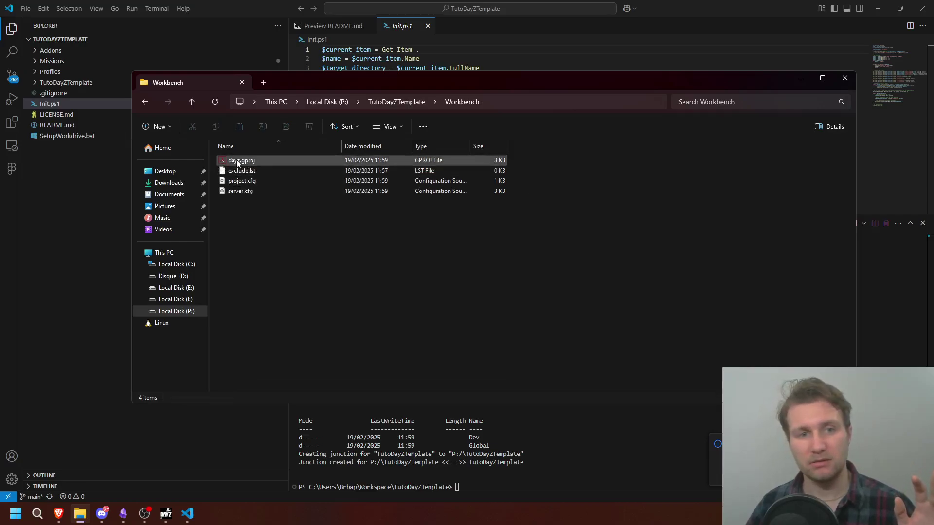
double_click(260, 160)
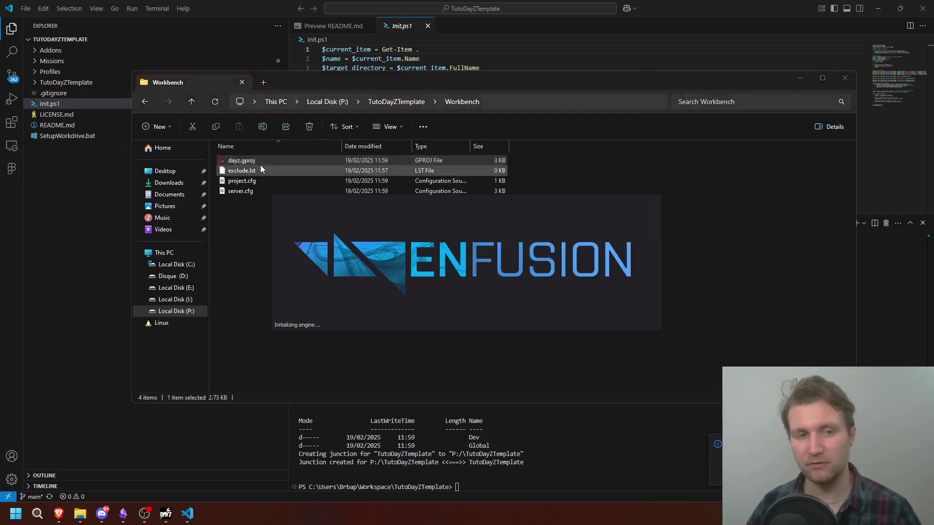
- Choose another app for dayz.gproj via Open with
right_click(258, 162)
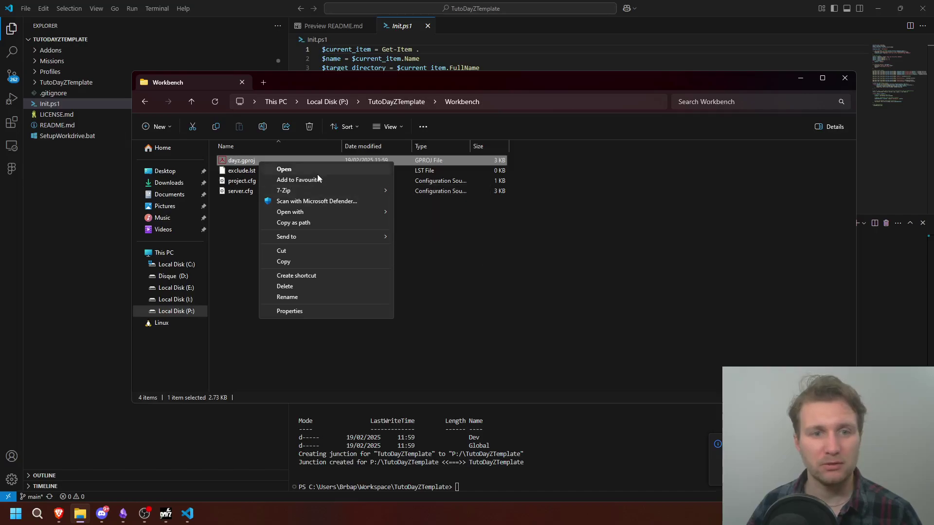
mouse_move(339, 212)
left_click(435, 260)
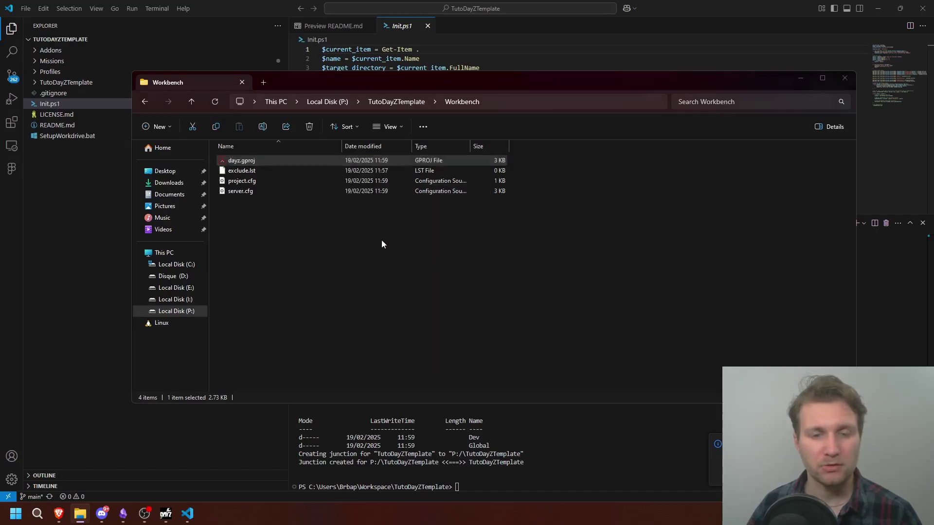
- Browse this PC to C:\Program Files (x86)\Steam\steamapps\common
left_click(399, 358)
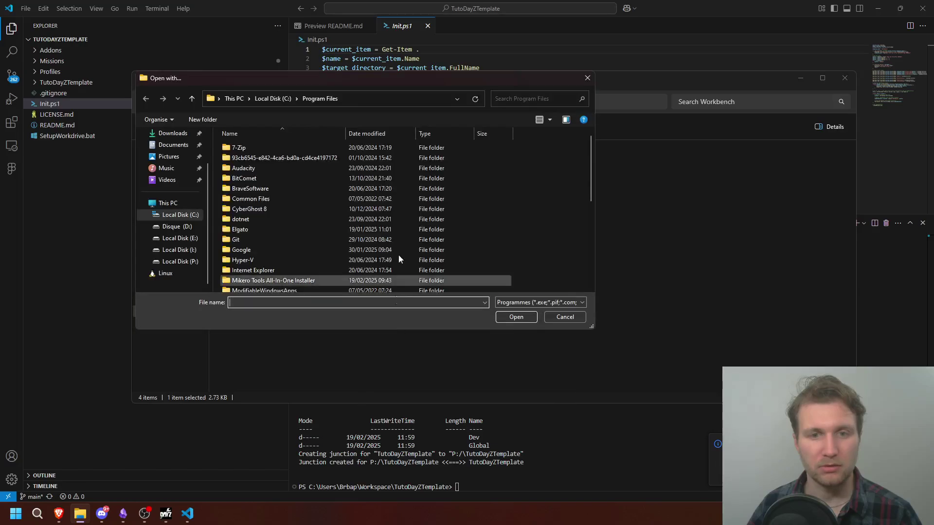
scroll(248, 233, "down", 2)
scroll(291, 223, "down", 2)
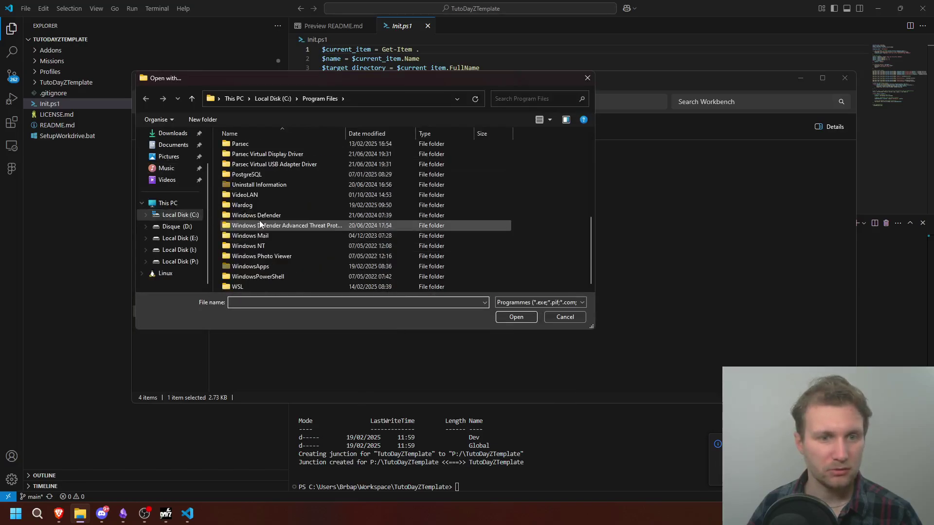
left_click(180, 214)
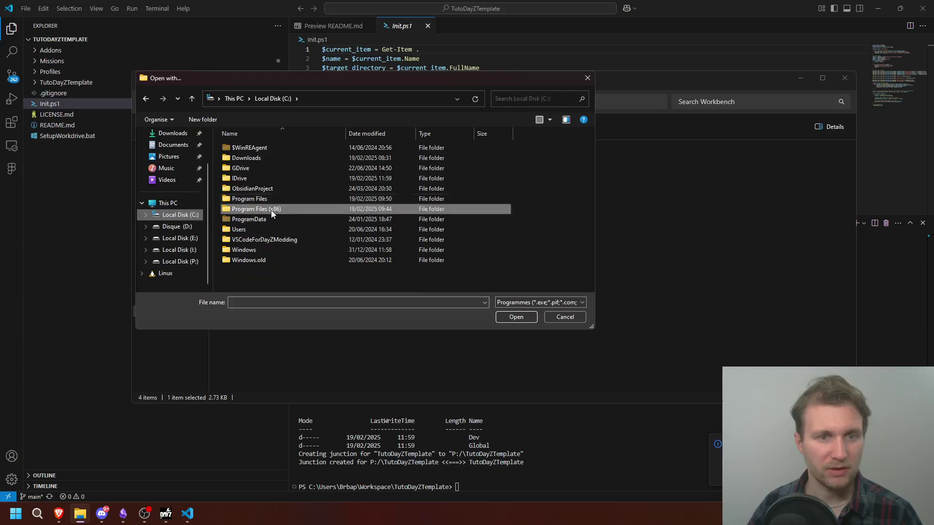
double_click(263, 209)
double_click(275, 226)
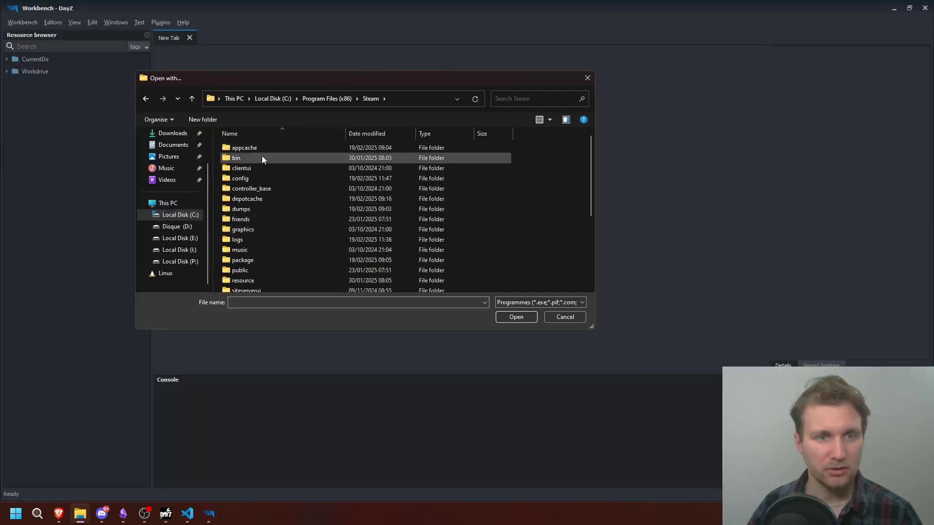
scroll(265, 204, "down", 4)
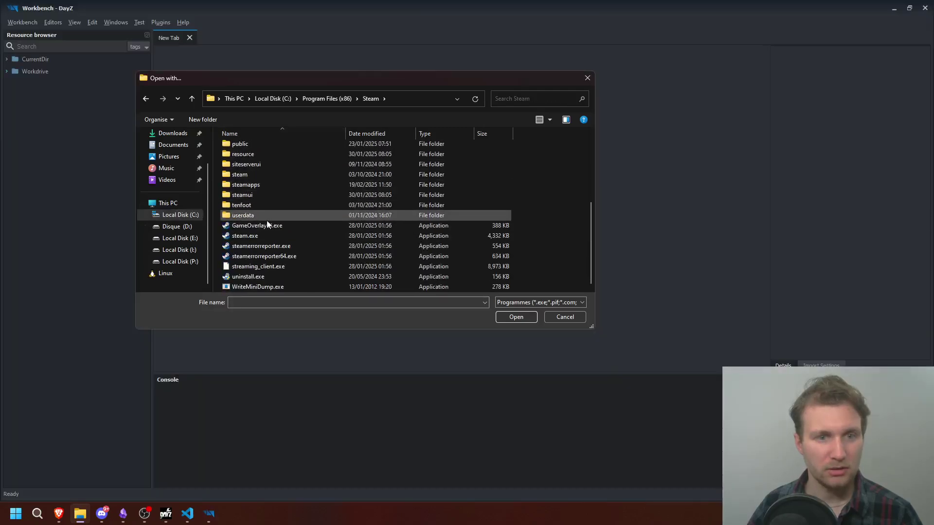
double_click(267, 185)
double_click(257, 146)
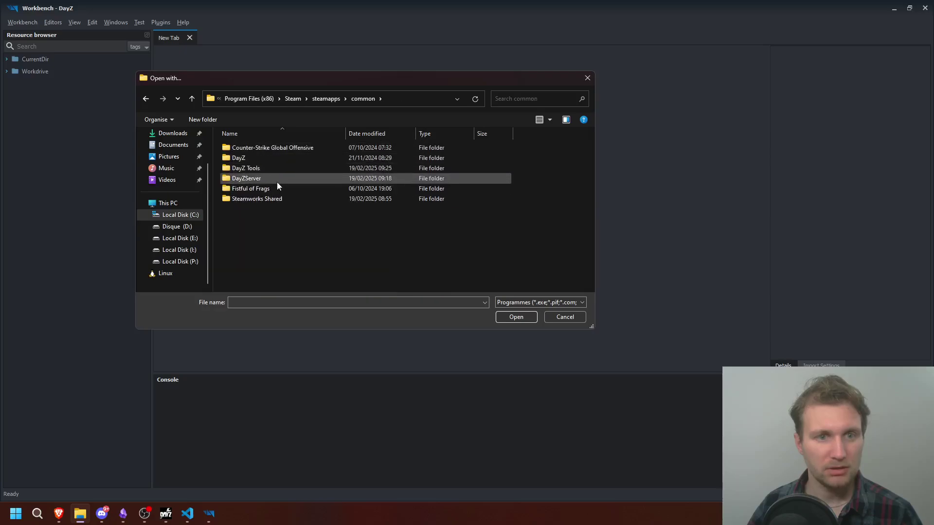
- Pick workbenchApp.exe from DayZ Tools\Bin\Workbench as the program
double_click(272, 168)
double_click(258, 156)
scroll(270, 213, "down", 2)
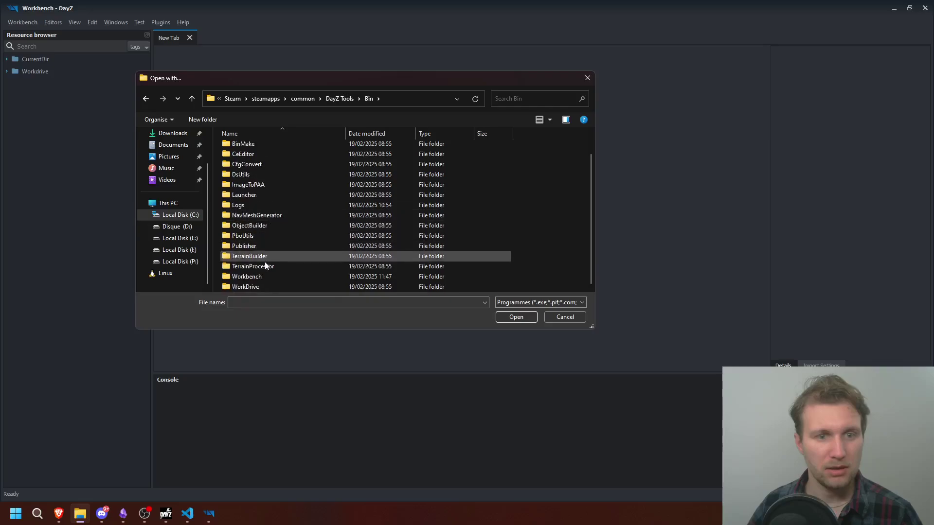
double_click(269, 277)
left_click(290, 192)
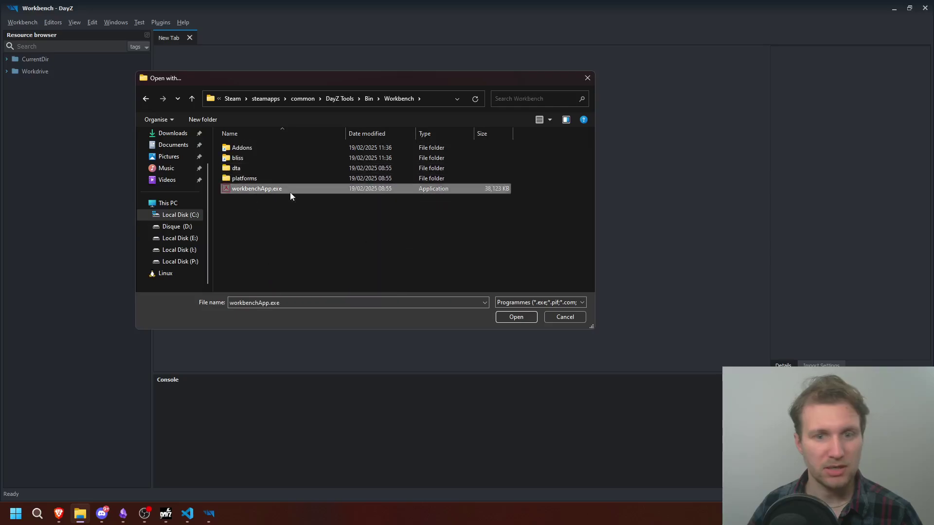
left_click(500, 315)
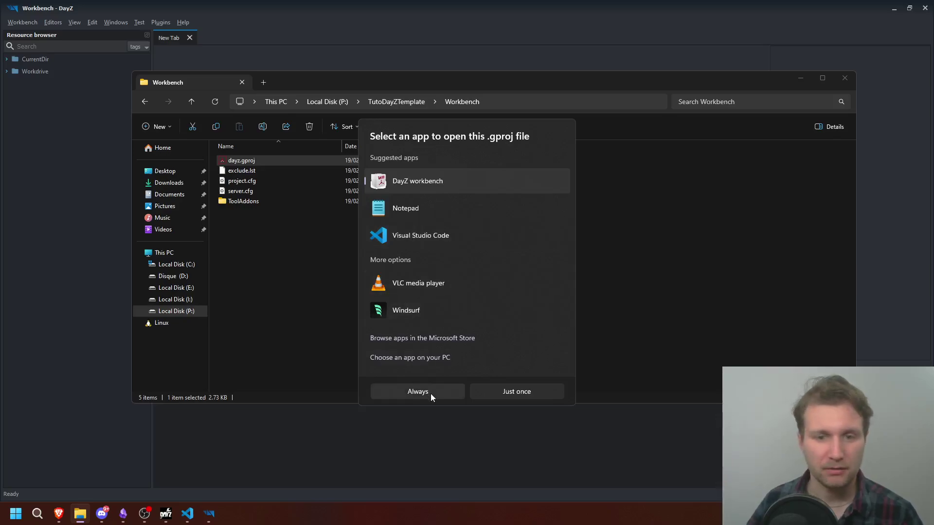
- Always open .gproj files with DayZ workbench and expand the CurrentDir and Workdrive roots
left_click(418, 392)
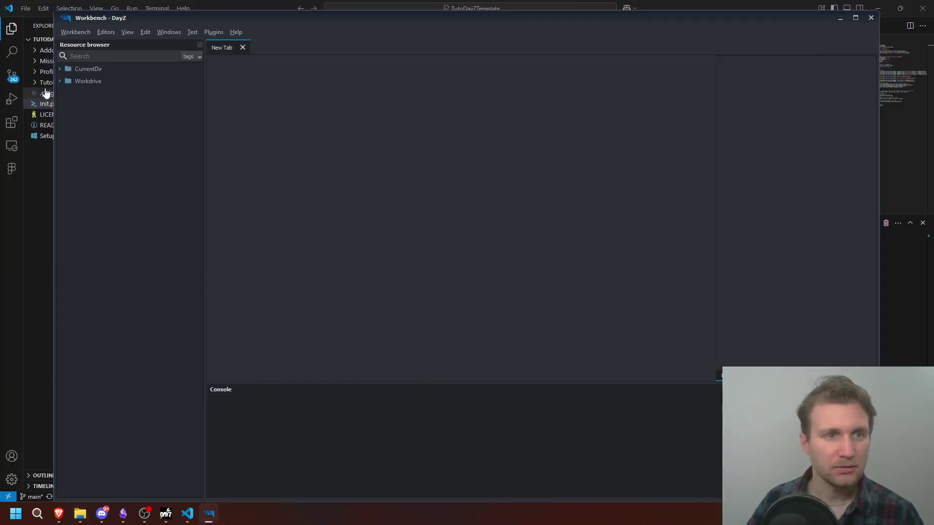
left_click(60, 80)
left_click(59, 69)
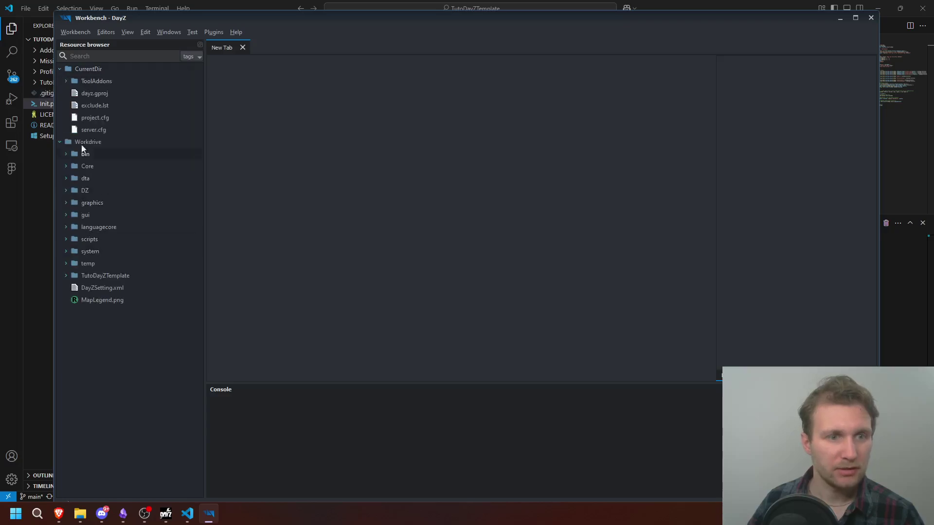
left_click(89, 69)
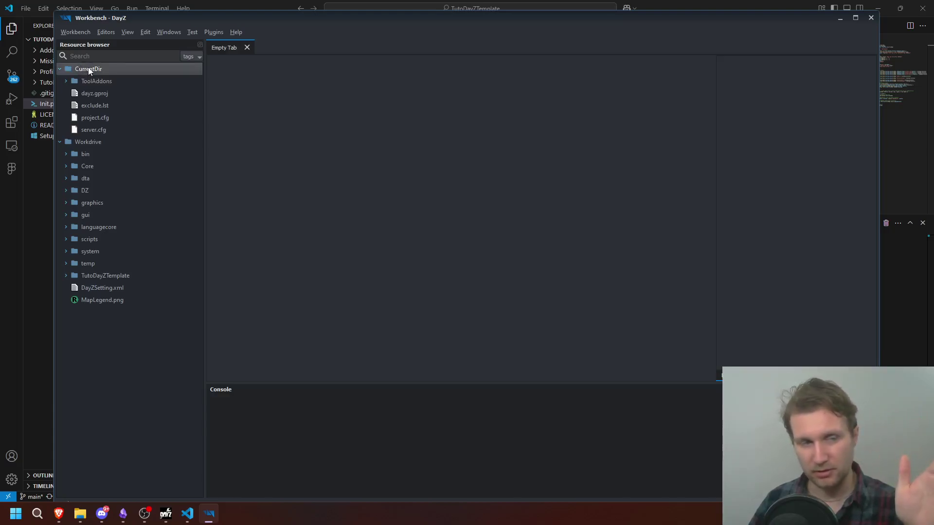
left_click(105, 143)
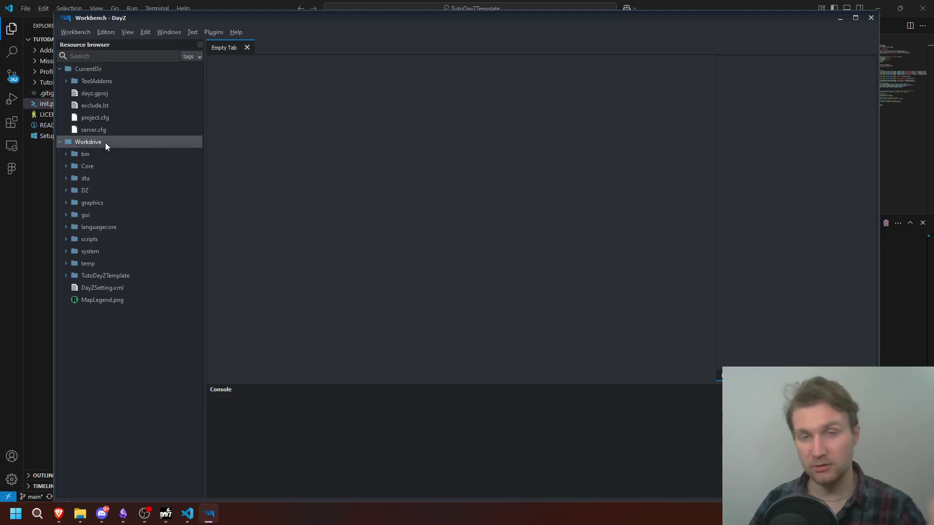
- Expand TutoDayZTemplate's Scripts folders 1_Core, 3_Game, 4_World, 5_Mission and its Workbench folder
left_click(66, 275)
left_click(72, 288)
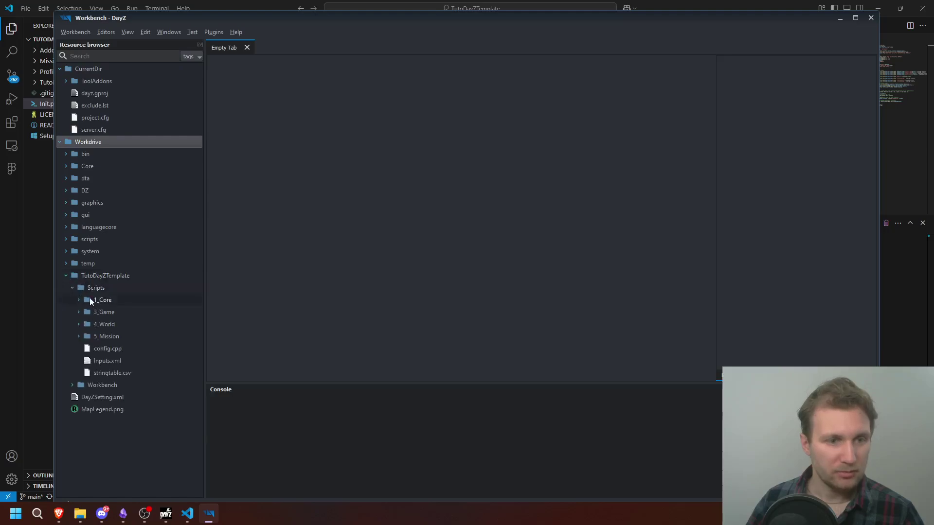
left_click(78, 300)
left_click(77, 324)
left_click(78, 349)
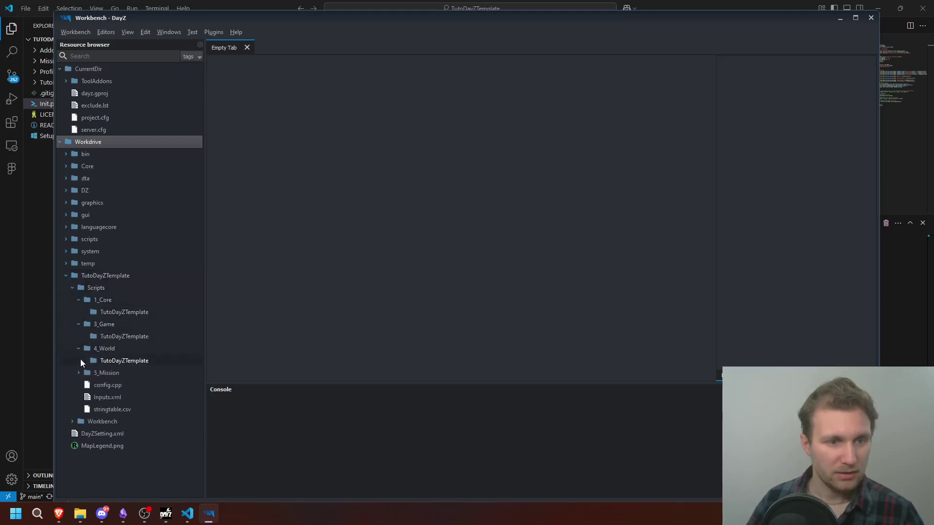
left_click(78, 372)
left_click(72, 433)
scroll(102, 399, "down", 1)
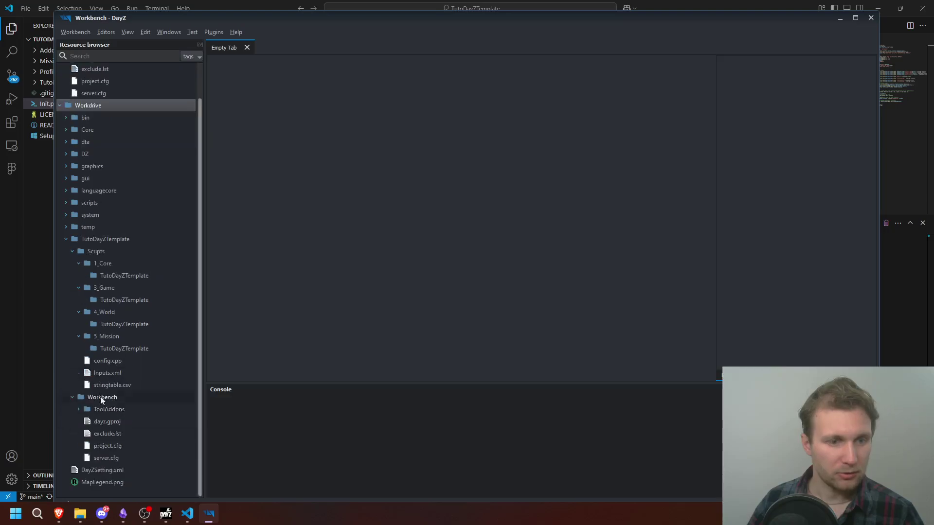
scroll(90, 379, "up", 1)
- Collapse the TutoDayZTemplate, Workdrive and CurrentDir folders again
left_click(66, 276)
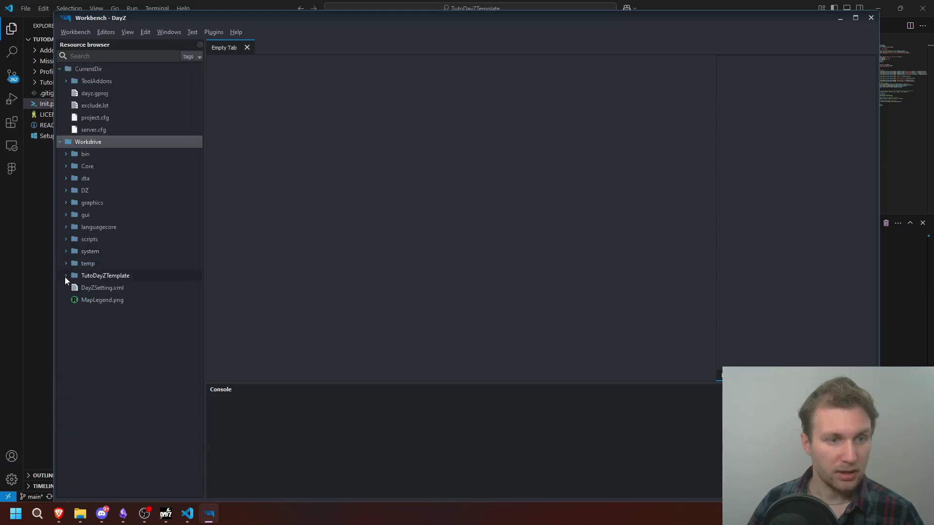
left_click(60, 142)
left_click(61, 67)
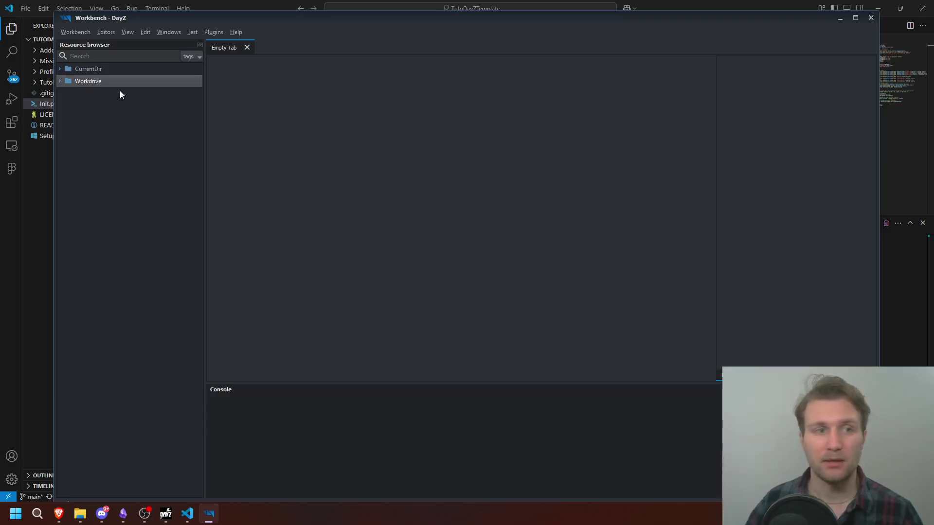
- Navigate back in the browser to the DayZ-Dabs-Framework repository page
left_click(58, 513)
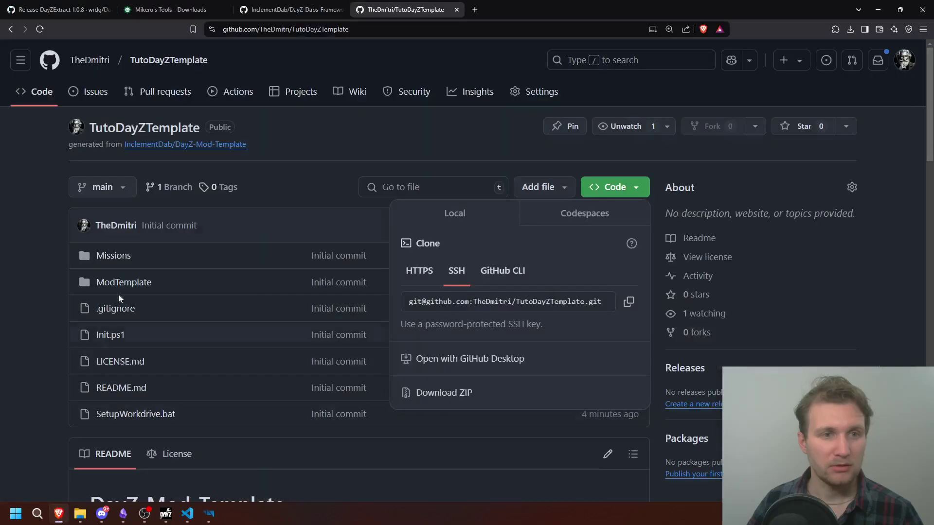
left_click(9, 29)
left_click(10, 30)
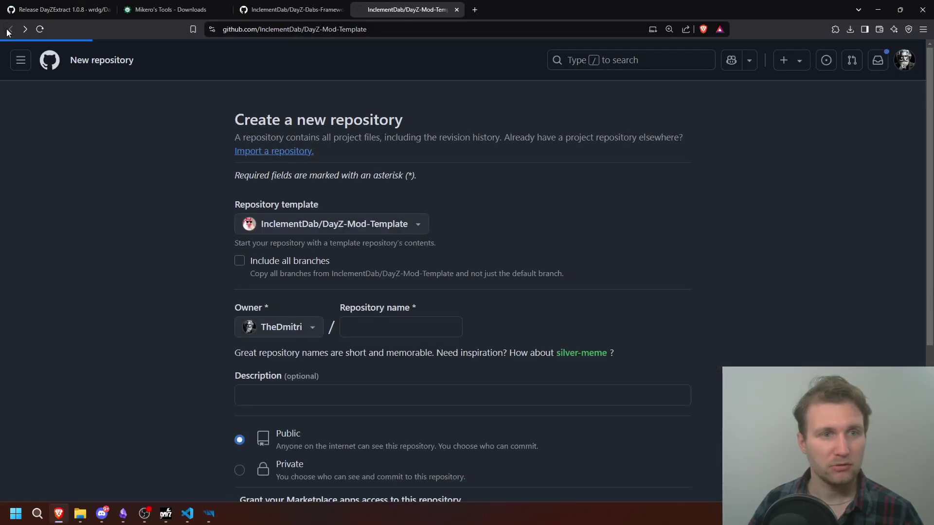
scroll(88, 161, "down", 20)
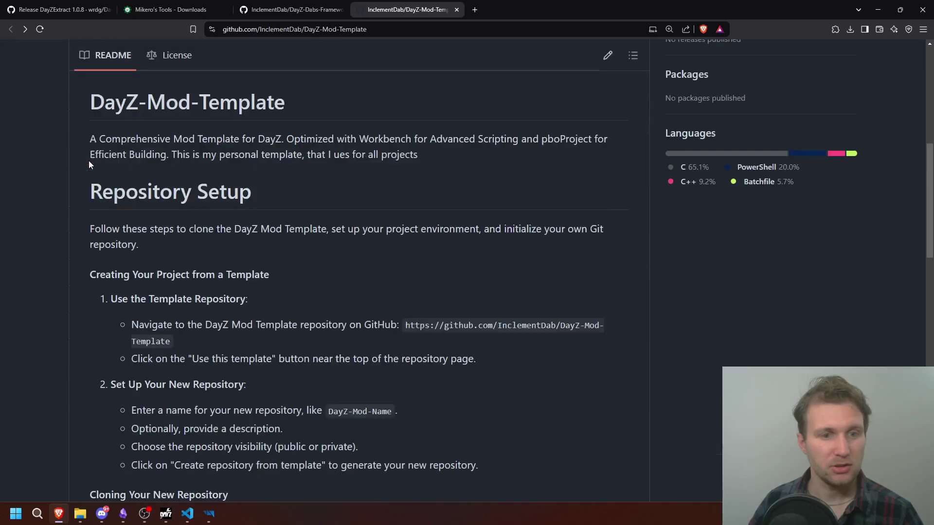
left_click(162, 399)
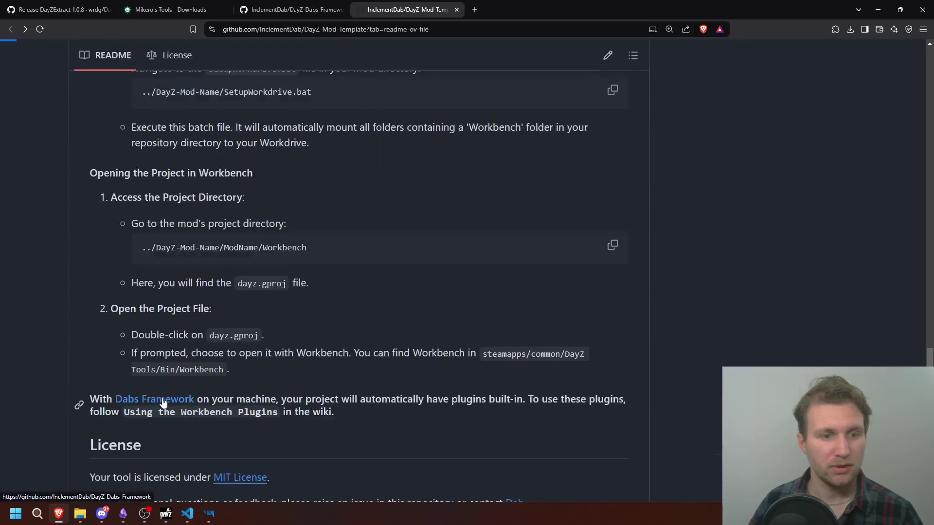
scroll(165, 175, "down", 1)
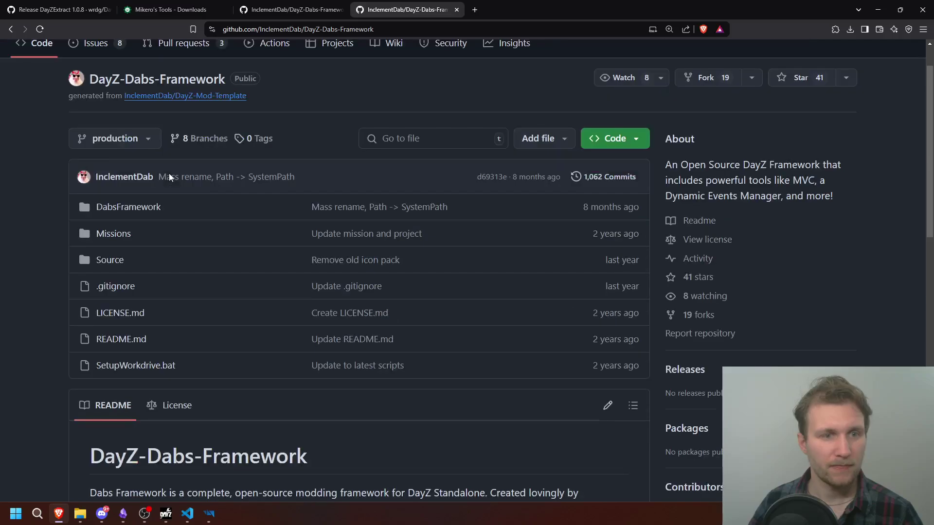
scroll(149, 203, "up", 1)
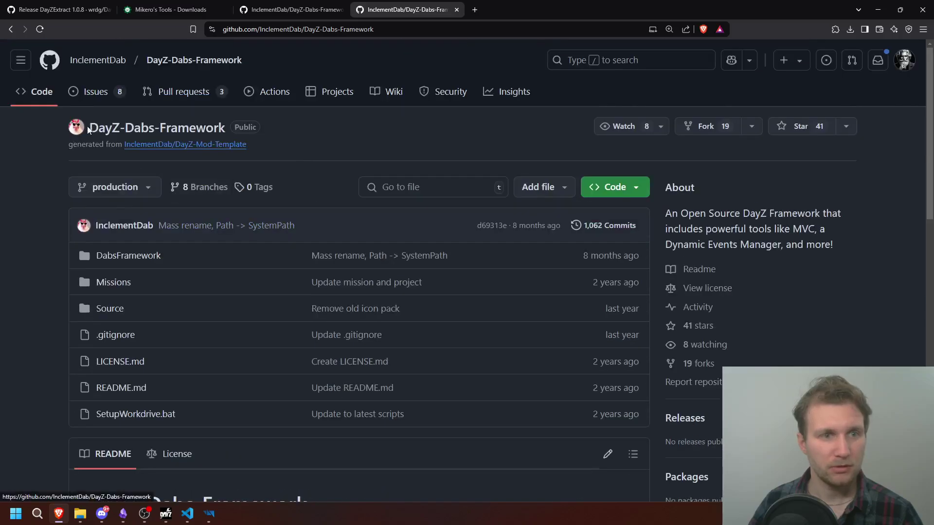
left_click_drag(87, 127, 232, 135)
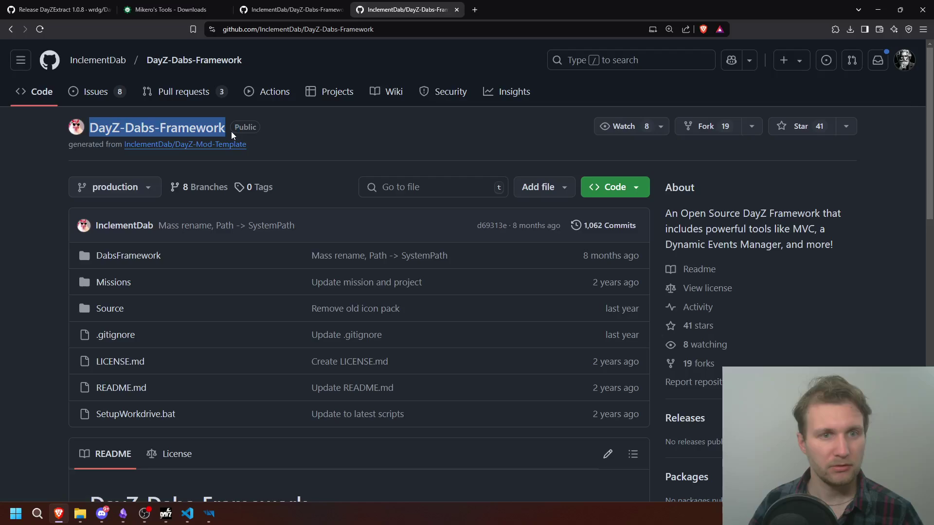
left_click(622, 162)
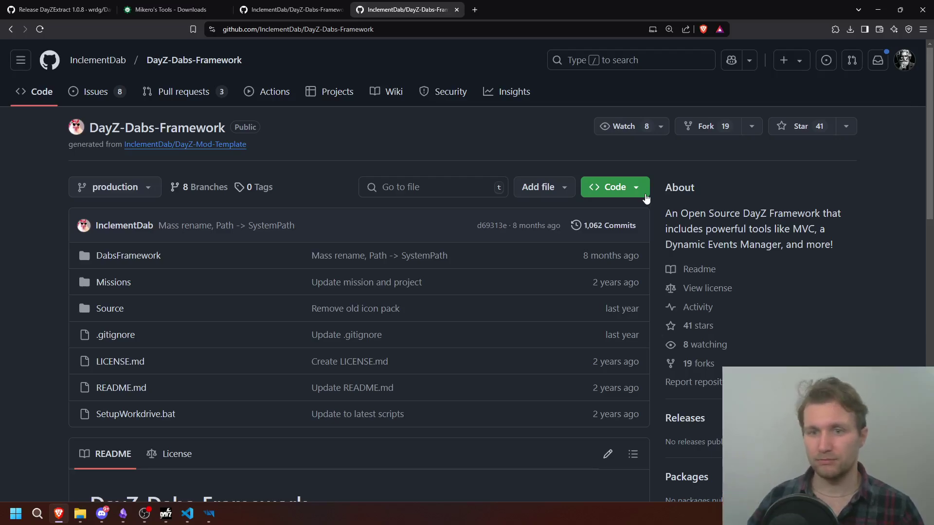
left_click(645, 196)
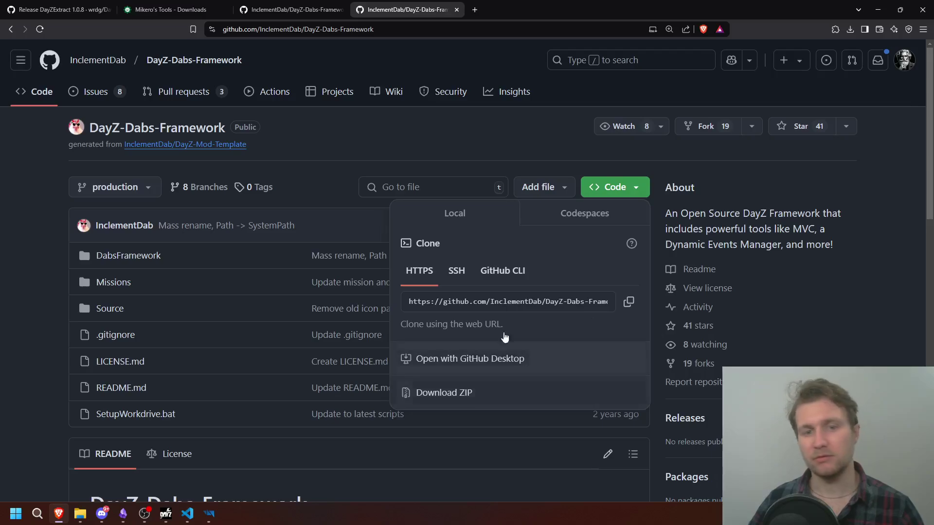
left_click(461, 280)
left_click(629, 302)
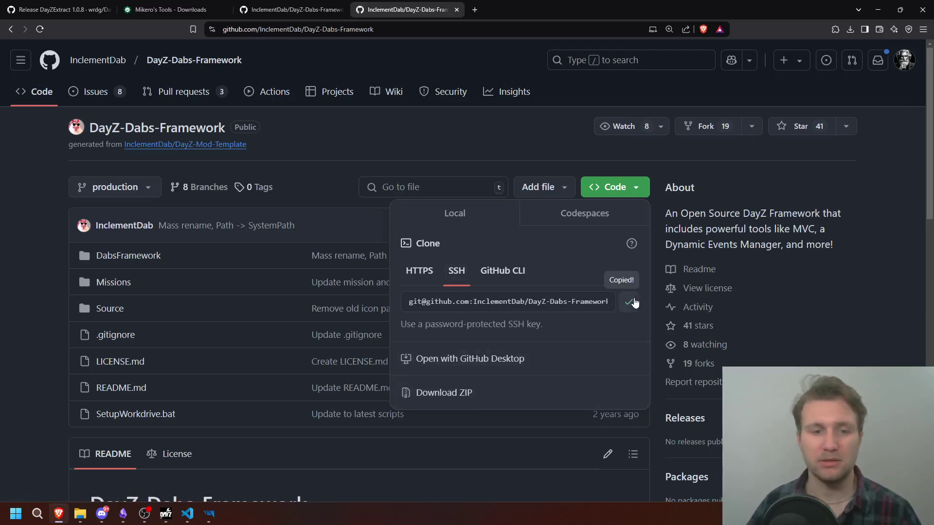
- In a new window, clone DayZ-Dabs-Framework from the pasted SSH URL into the Workspace folder
left_click(186, 514)
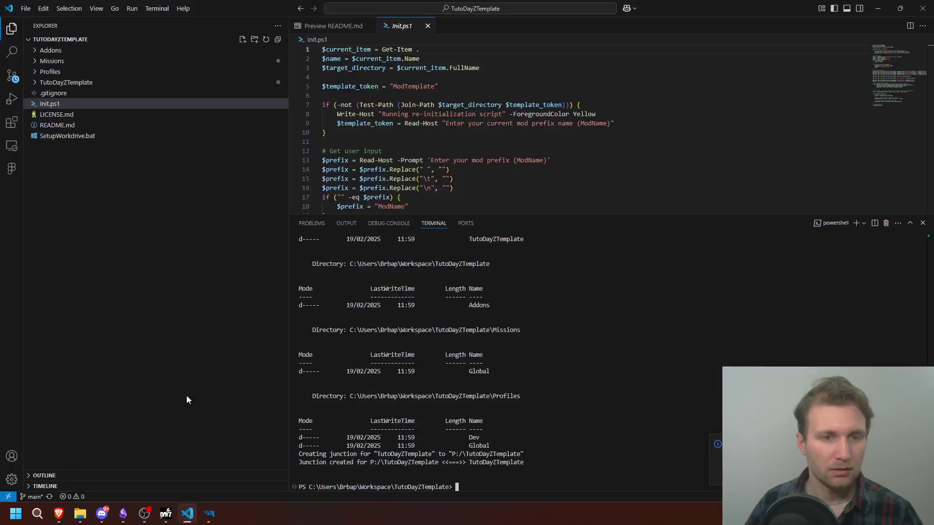
left_click(27, 9)
left_click(50, 48)
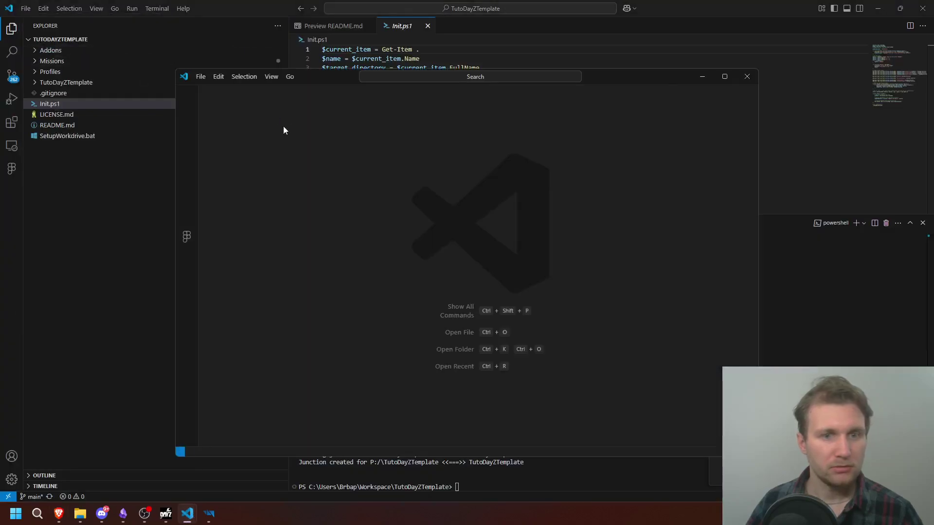
left_click(283, 264)
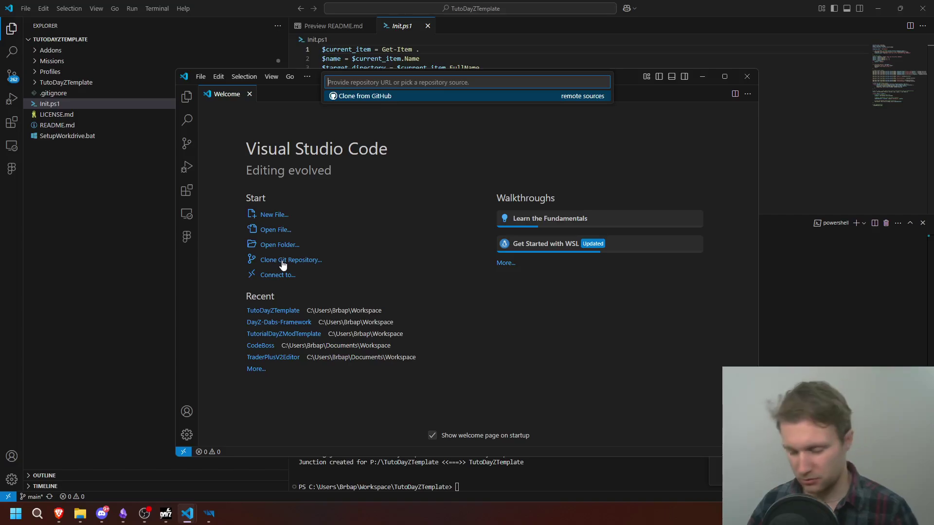
key("ctrl+v")
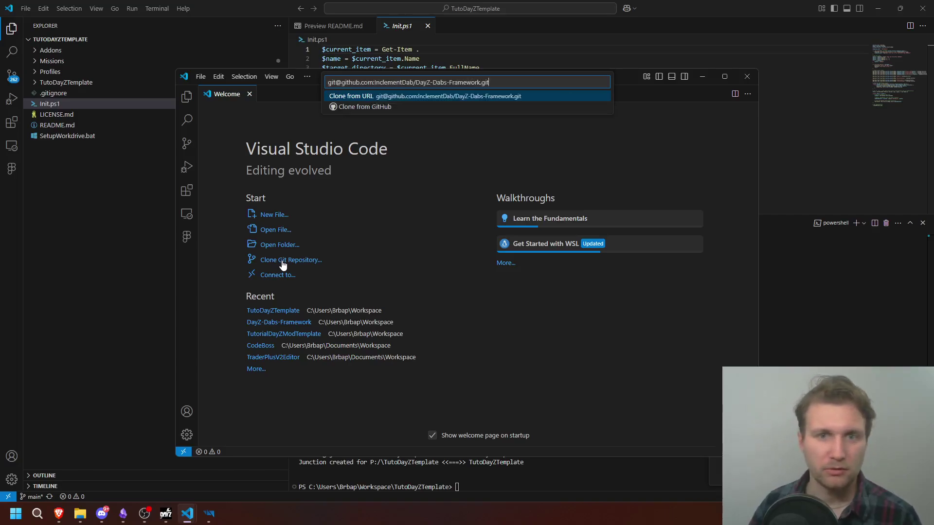
key("Return")
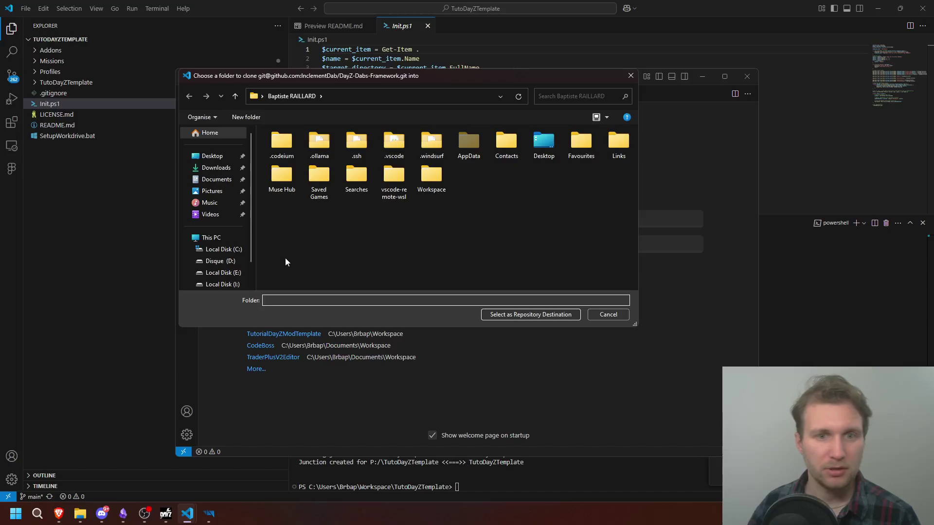
double_click(438, 182)
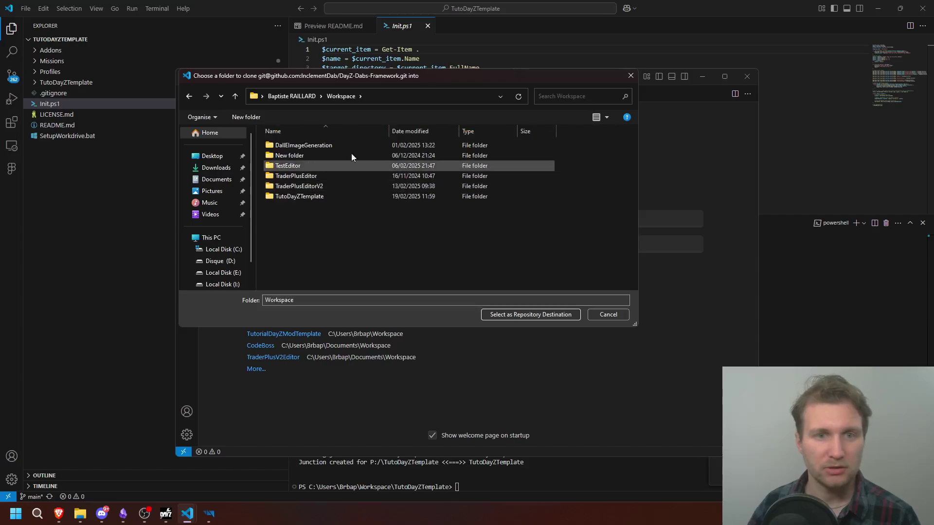
left_click(534, 314)
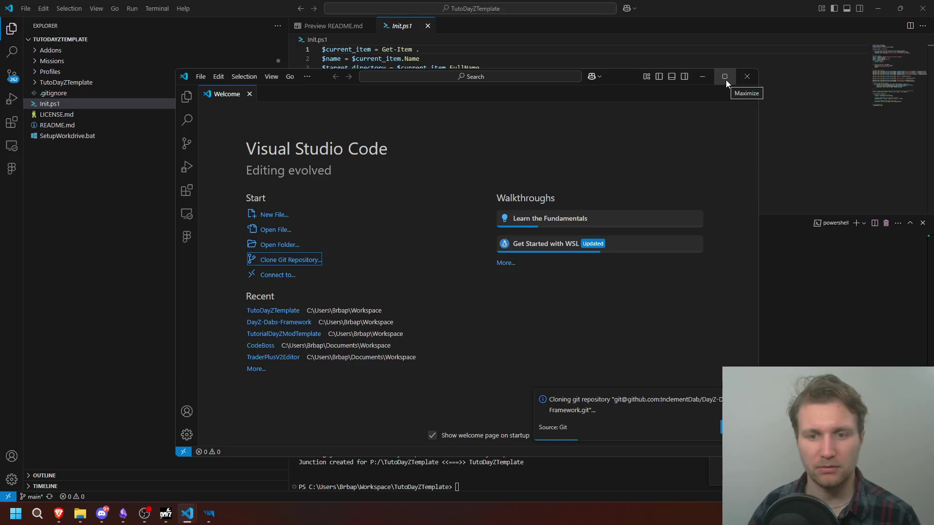
- Open the cloned repository in a maximized window and bring up README.md's actions
mouse_move(726, 79)
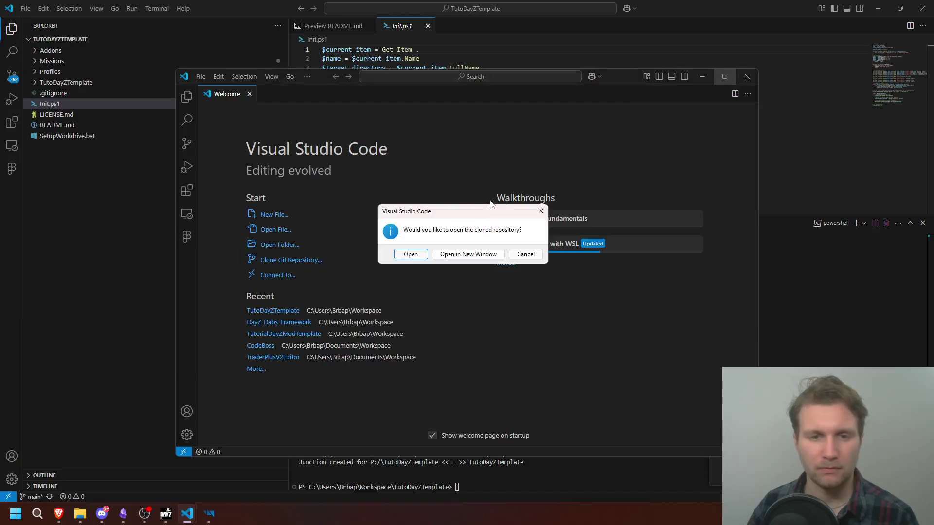
left_click(410, 254)
left_click(724, 77)
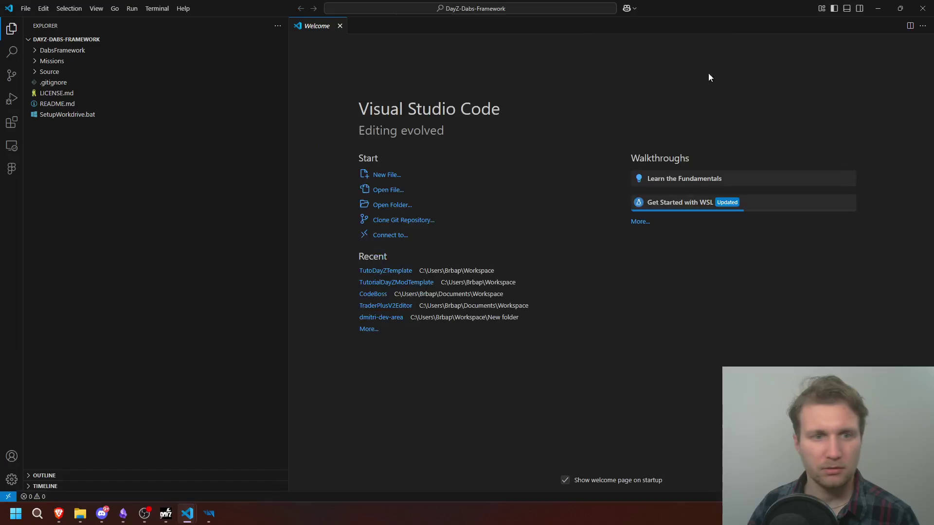
left_click(73, 104)
right_click(75, 104)
- Show README.md as a rendered markdown preview
left_click(113, 113)
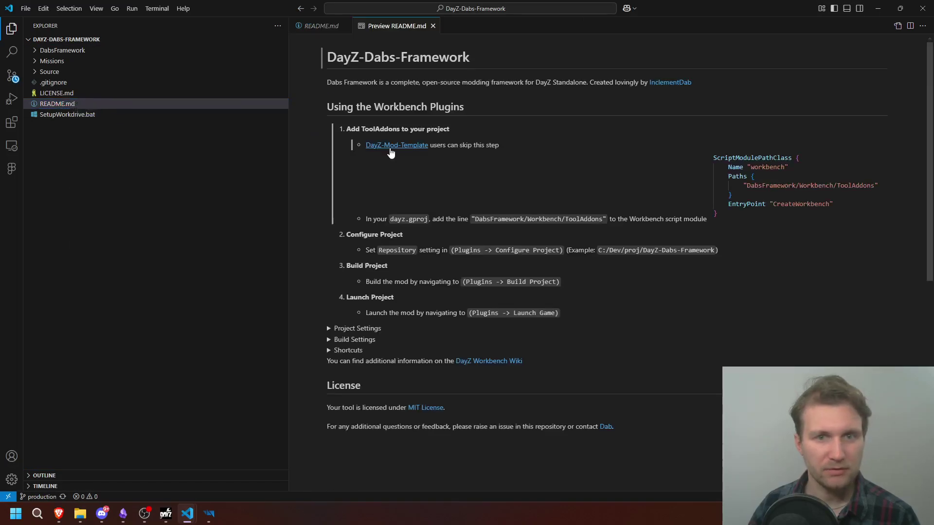
scroll(340, 112, "down", 5)
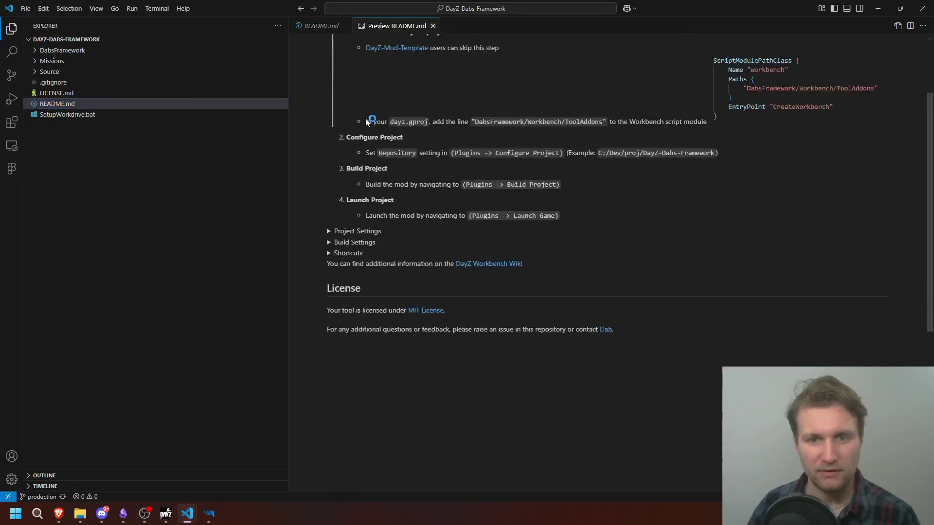
scroll(364, 122, "up", 5)
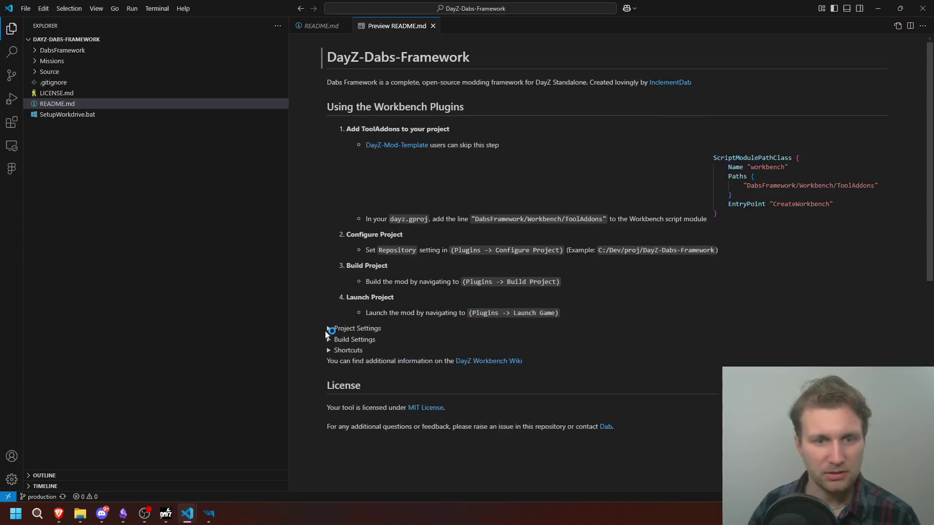
- Expand the preview's Project Settings, Build Settings and Shortcuts sections
left_click(329, 329)
scroll(329, 329, "down", 6)
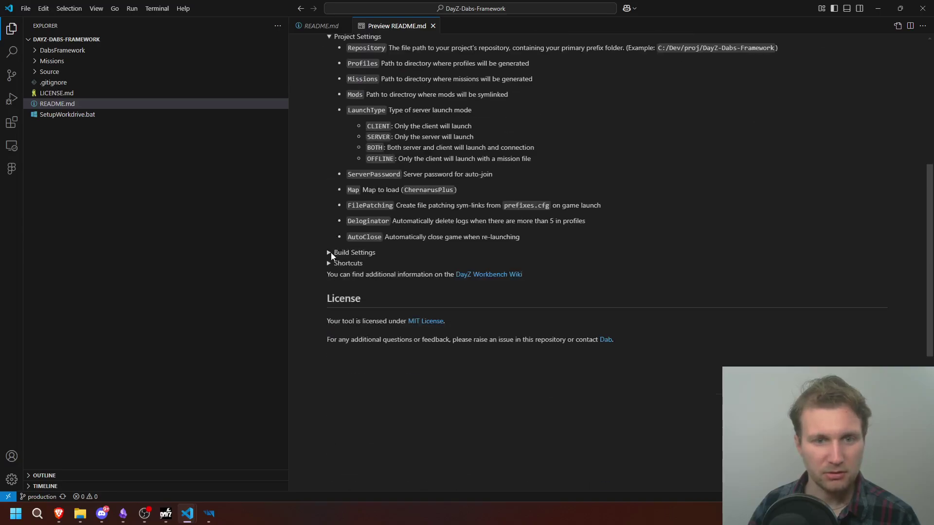
left_click(331, 252)
scroll(331, 253, "down", 3)
left_click(329, 132)
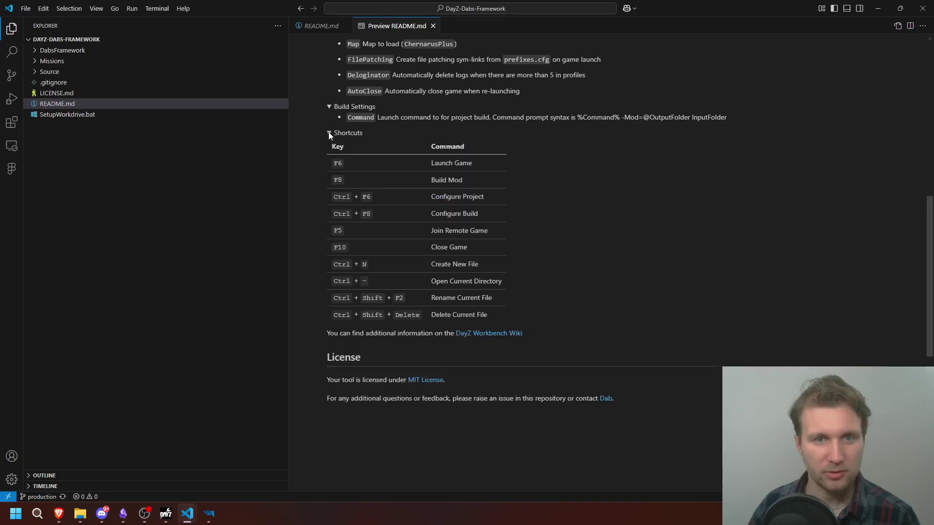
scroll(396, 200, "up", 9)
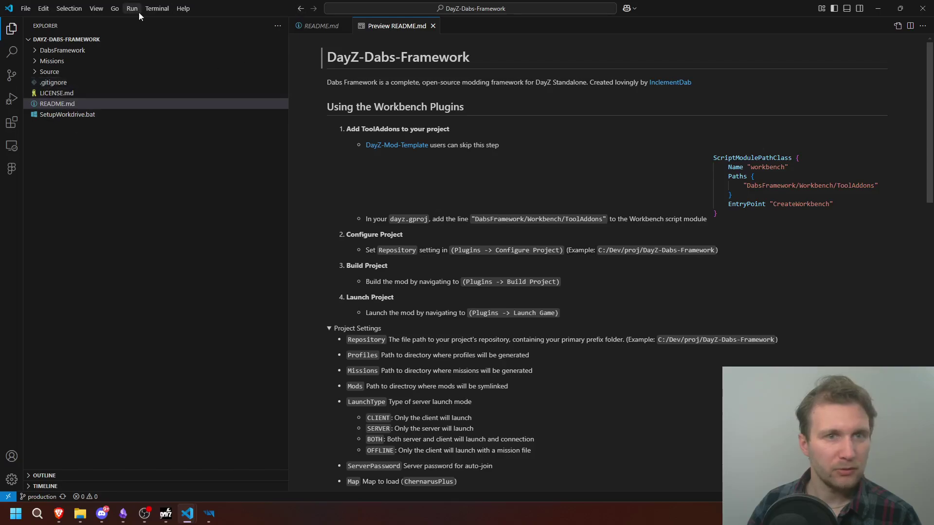
left_click(157, 8)
- Run .\SetupWorkdrive.bat in a new terminal, then view Local Disk (P:) in File Explorer
left_click(165, 21)
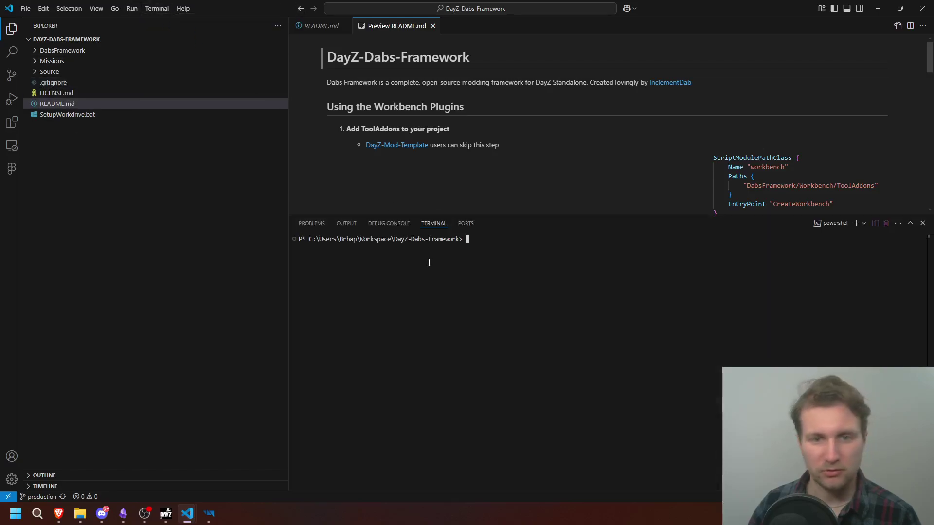
type(".\\SetupWorkdrive.bat")
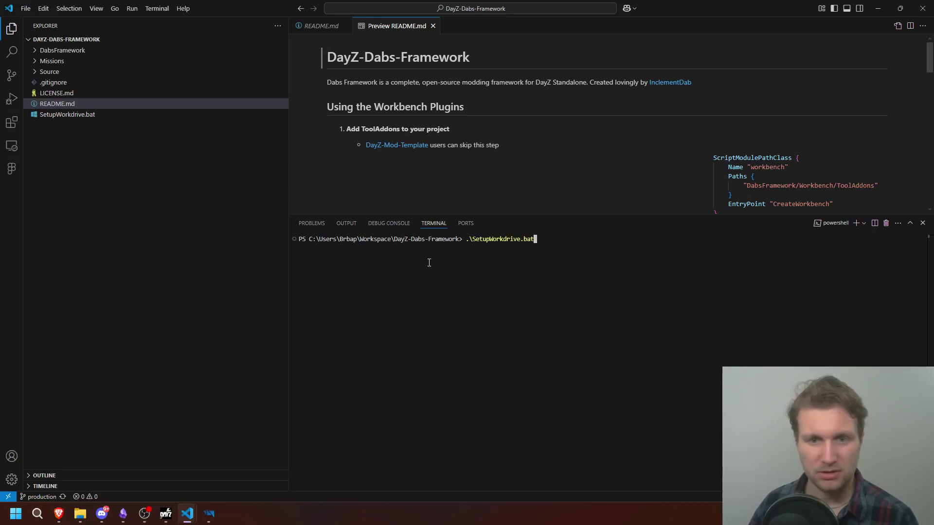
key("Return")
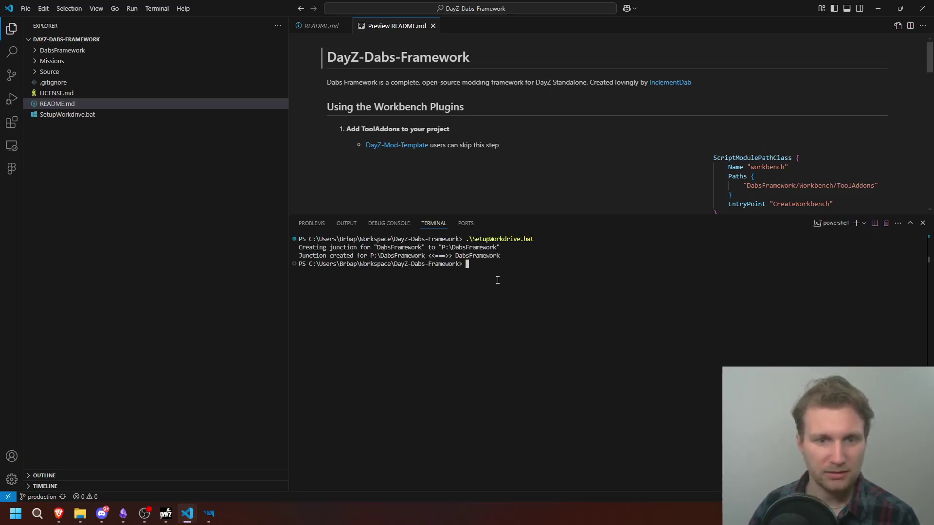
left_click_drag(298, 247, 562, 246)
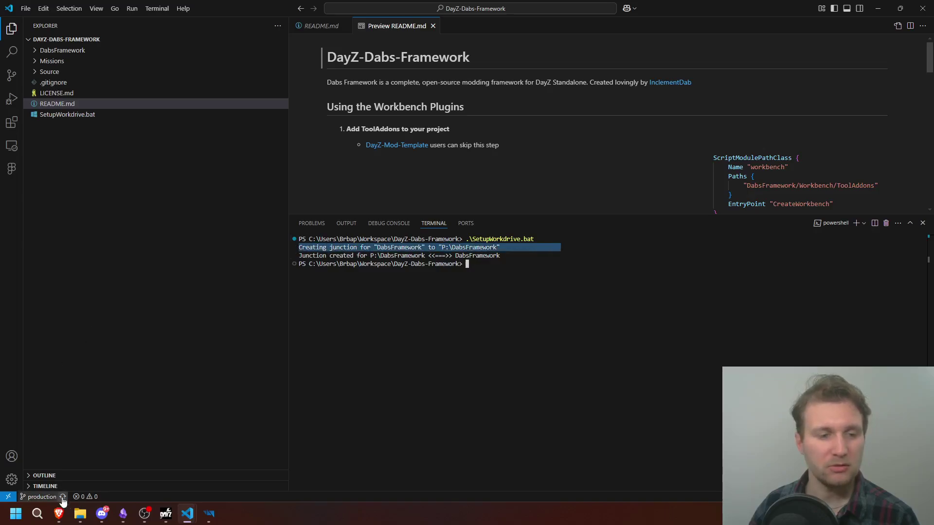
left_click(80, 513)
left_click(187, 311)
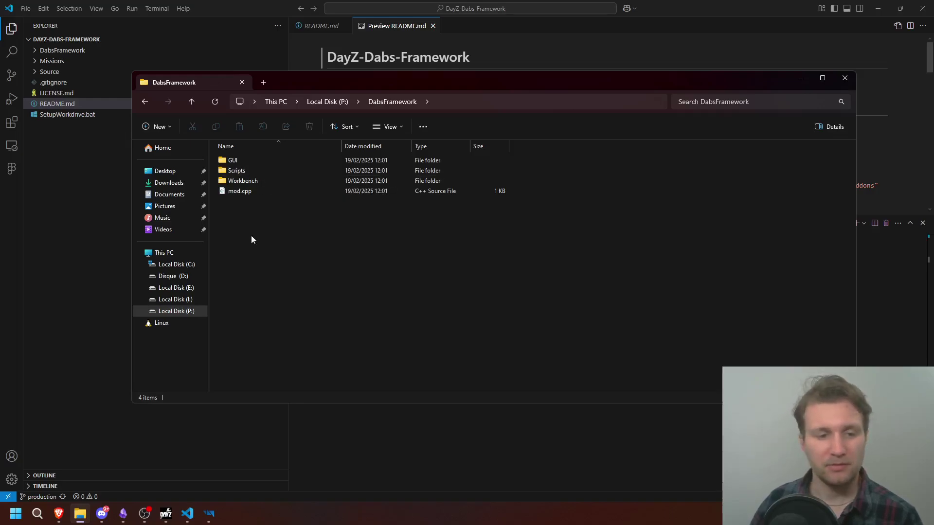
- Find DabsFramework under Workbench's Workdrive, review the Script Editor's Plugins menu, then close the Script Editor
left_click(214, 514)
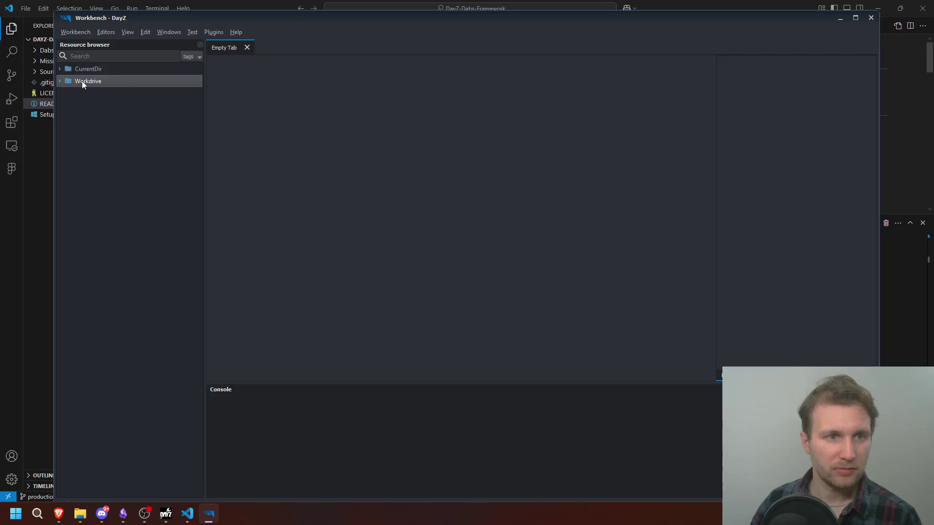
left_click(59, 82)
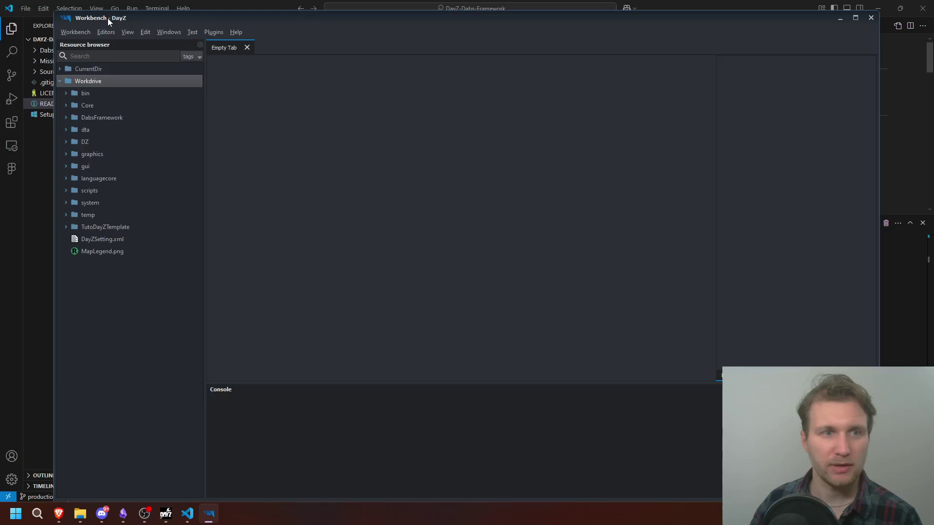
left_click(106, 32)
left_click(130, 59)
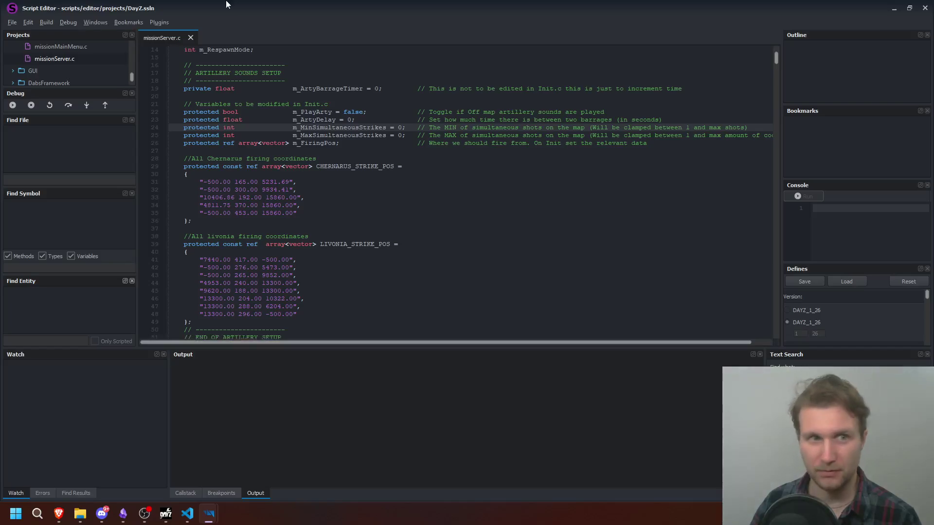
left_click(158, 22)
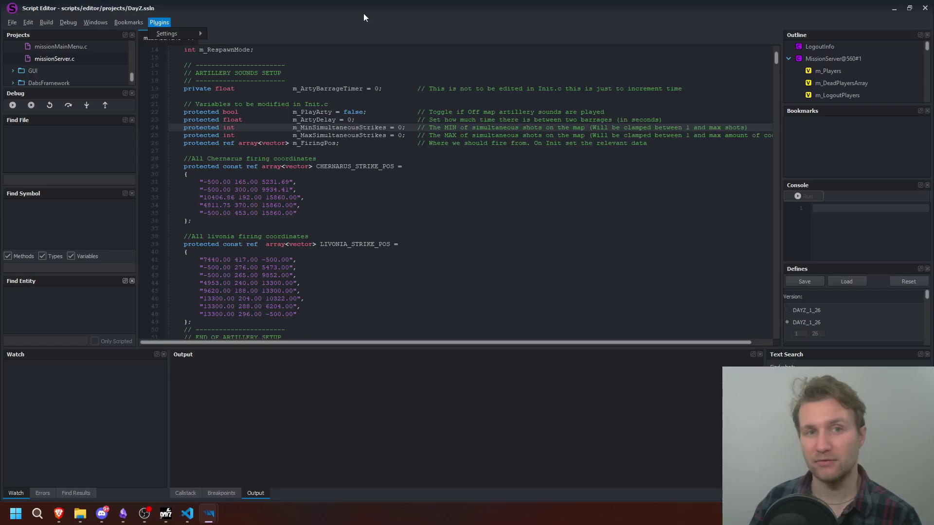
left_click(623, 5)
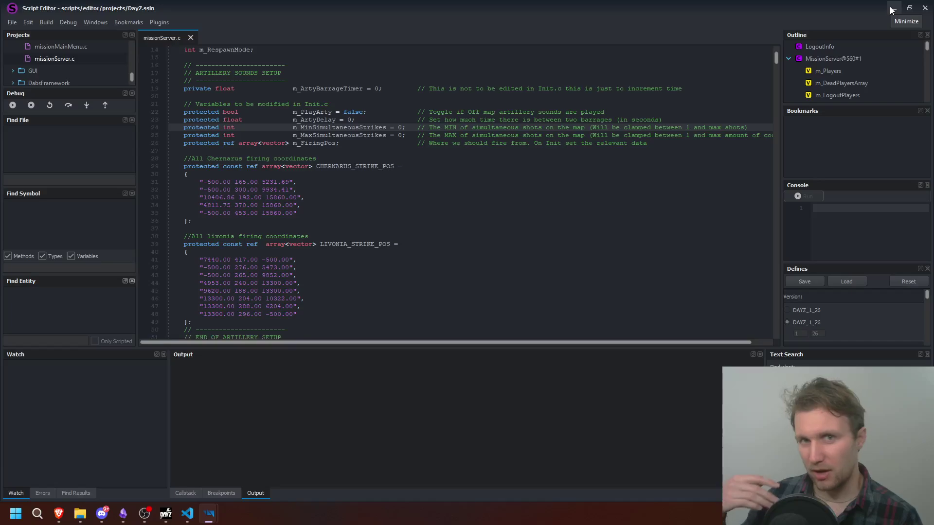
left_click(924, 9)
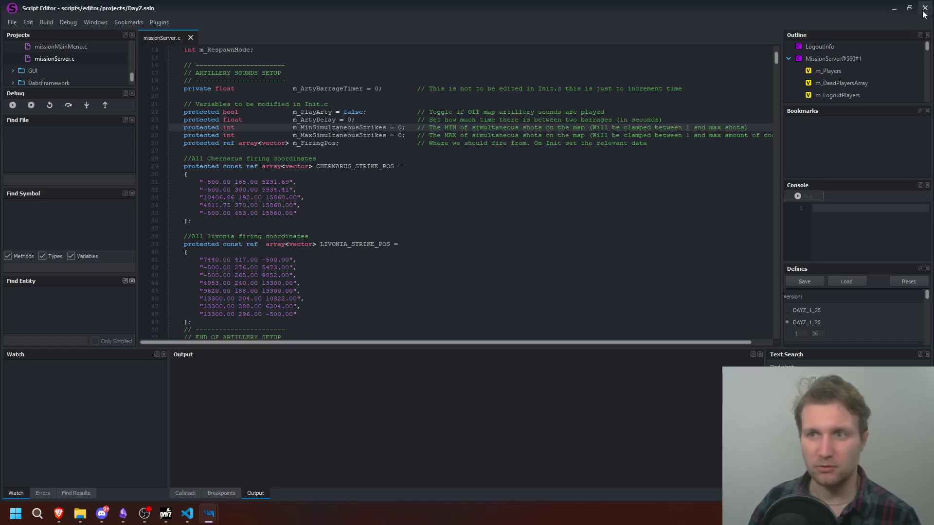
- Close Workbench and relaunch it from P:\TutoDayZTemplate\Workbench\dayz.gproj
left_click(869, 18)
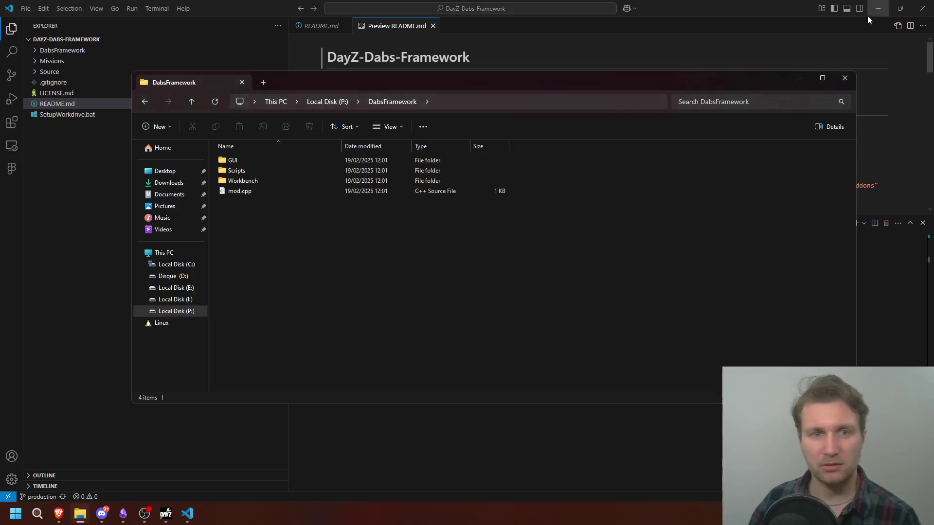
left_click(338, 103)
left_click(343, 98)
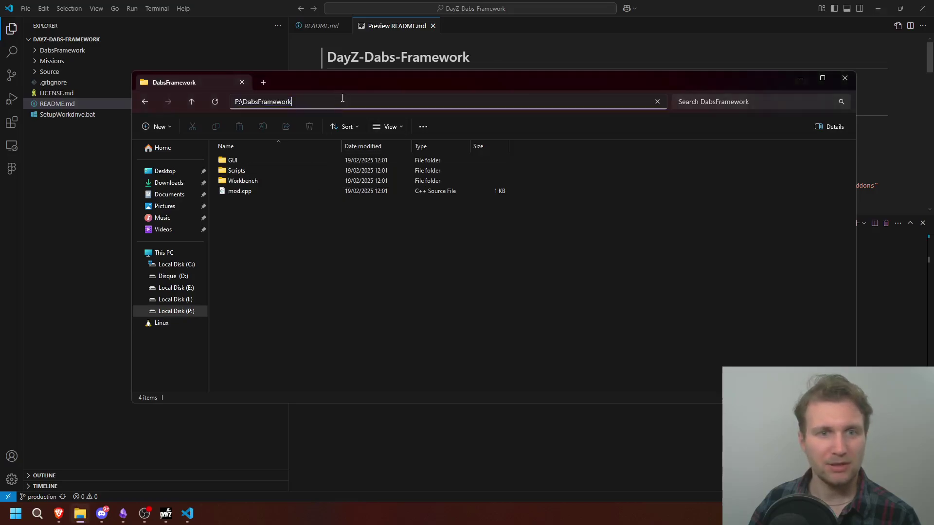
left_click(191, 101)
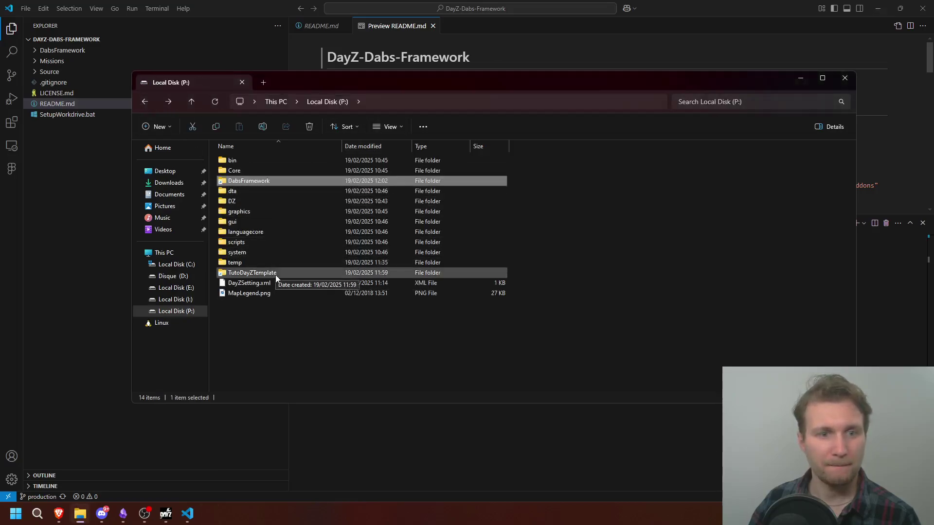
double_click(257, 270)
double_click(246, 171)
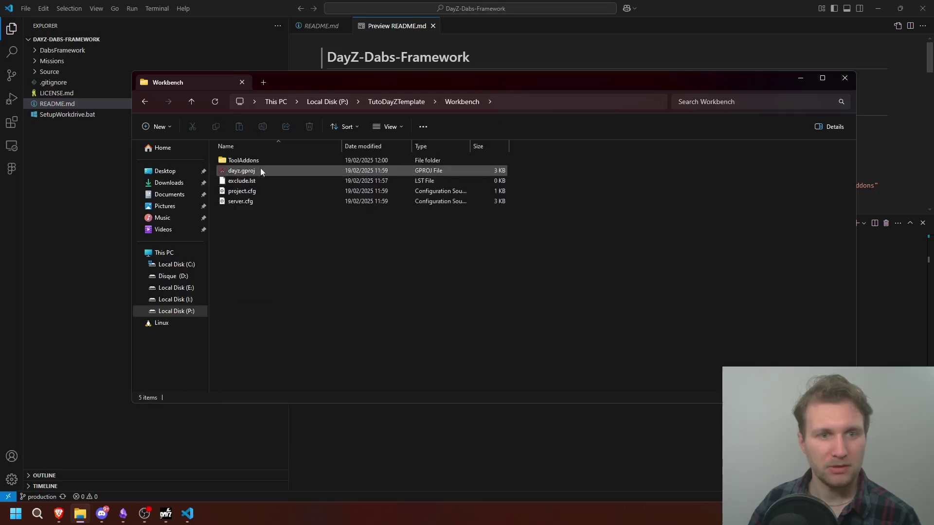
double_click(261, 170)
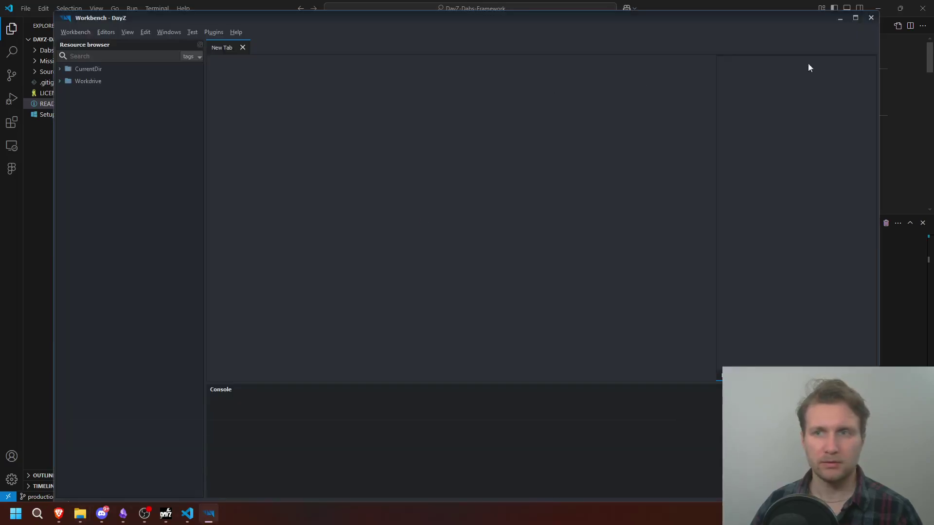
- Expand Workdrive to DabsFramework's Workbench > ToolAddons > ScriptEditor > PluginDialogBase, plus TutoDayZTemplate
left_click(856, 19)
left_click(7, 71)
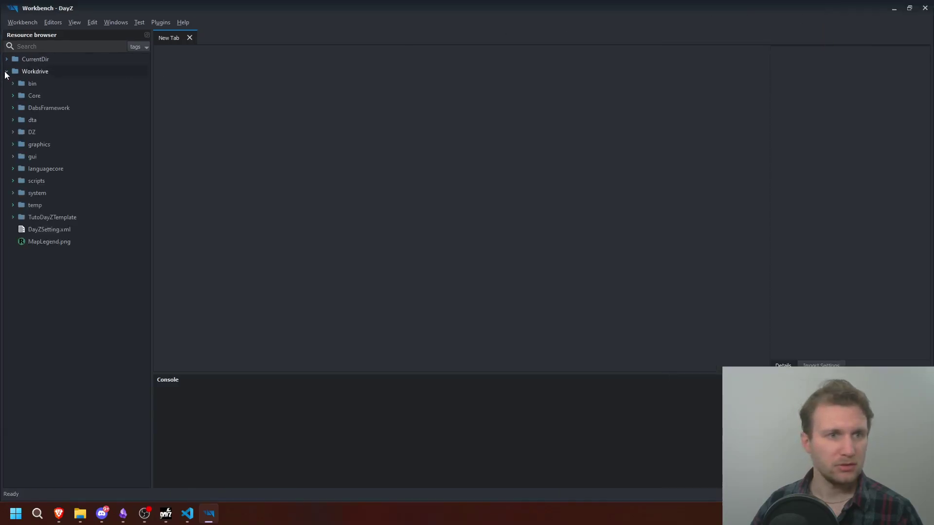
left_click(16, 108)
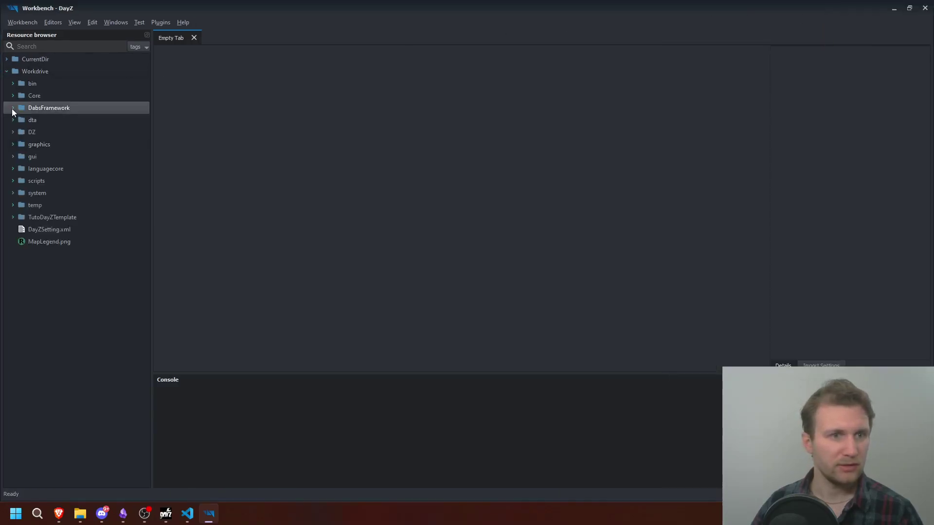
left_click(12, 108)
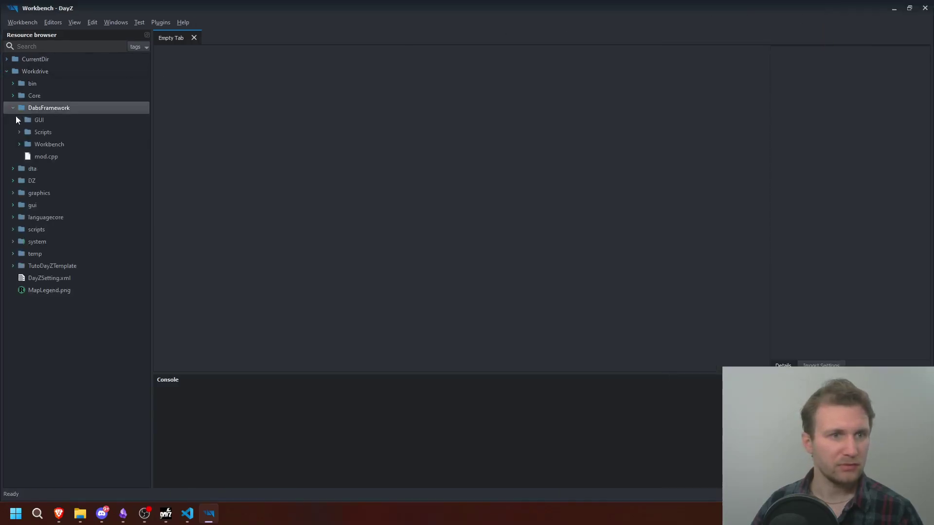
left_click(19, 144)
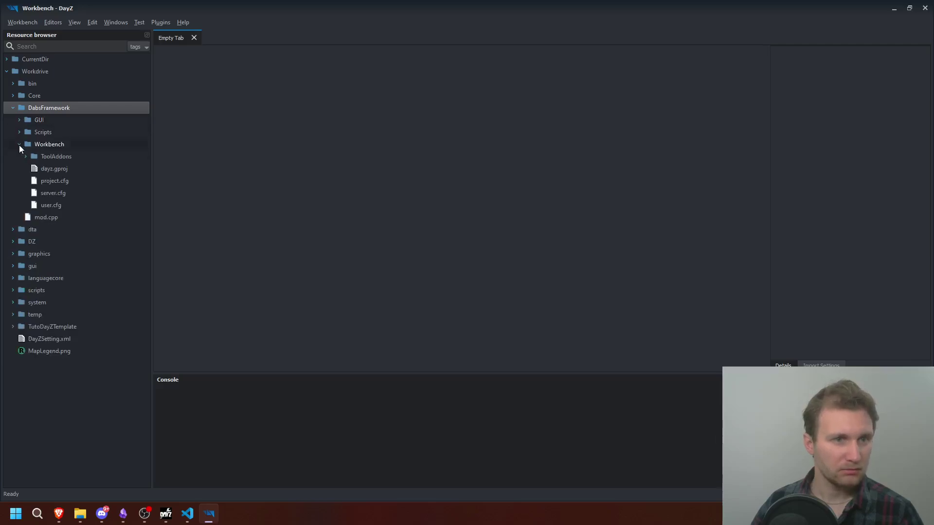
left_click(12, 326)
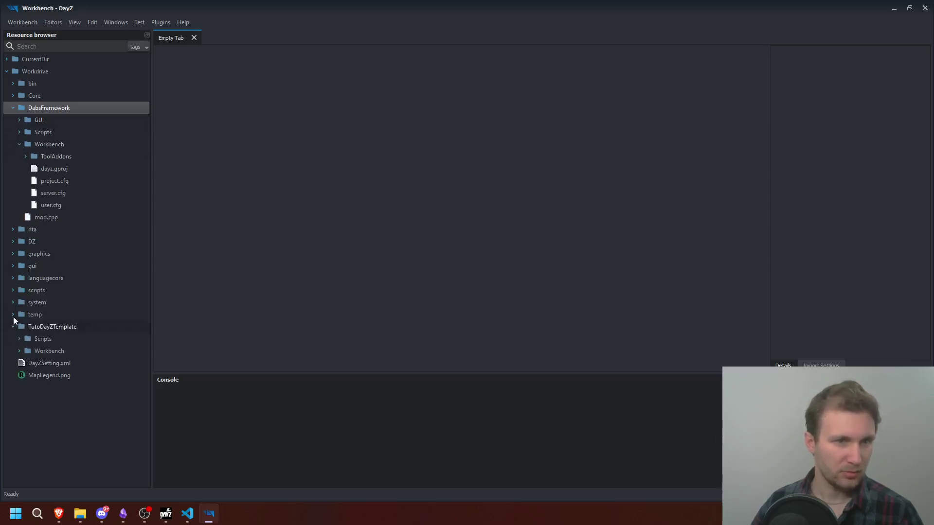
left_click(26, 156)
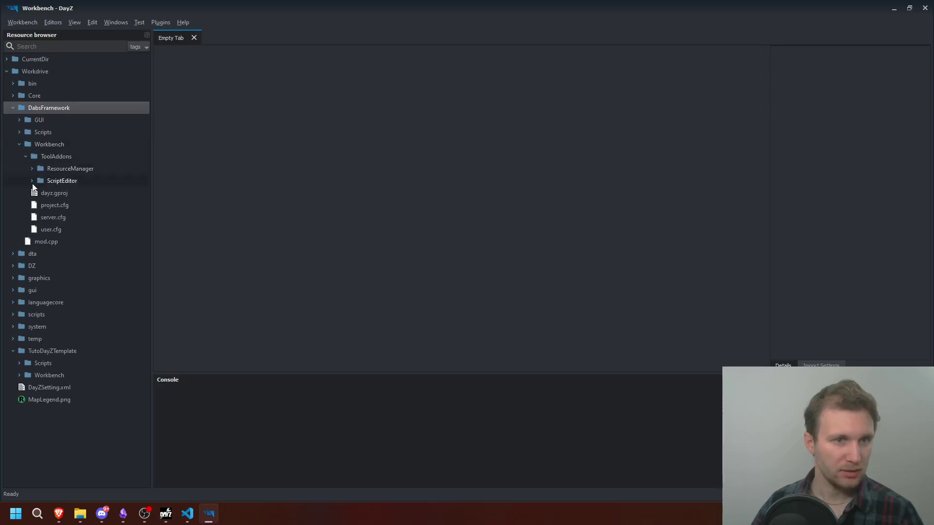
left_click(32, 180)
left_click(38, 193)
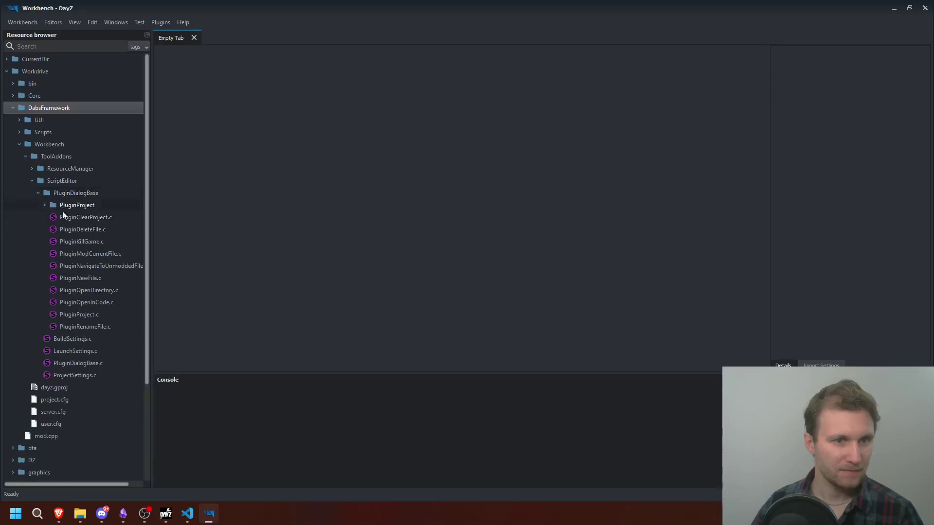
- Open PluginModCurrentFile.c, PluginKillGame.c and PluginDeleteFile.c, then collapse the DabsFramework tree
left_click(90, 251)
left_click(89, 241)
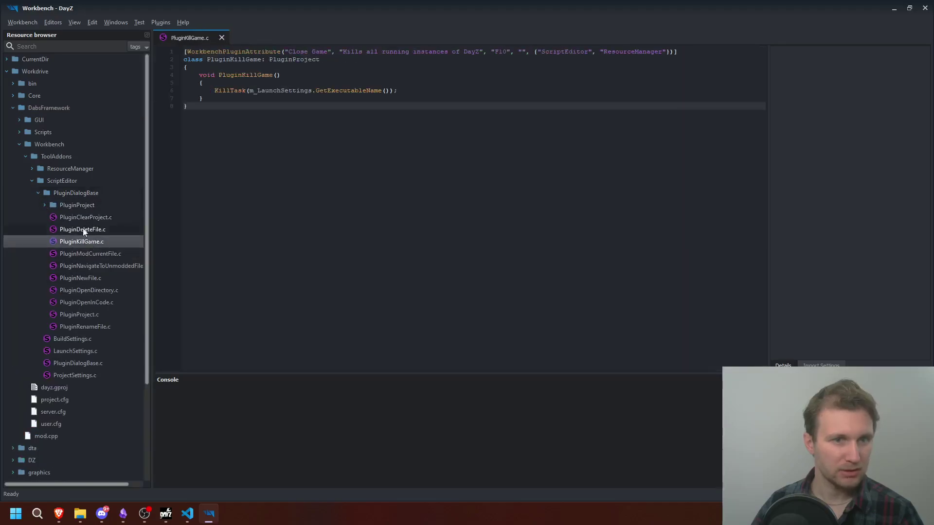
left_click(81, 229)
left_click(37, 193)
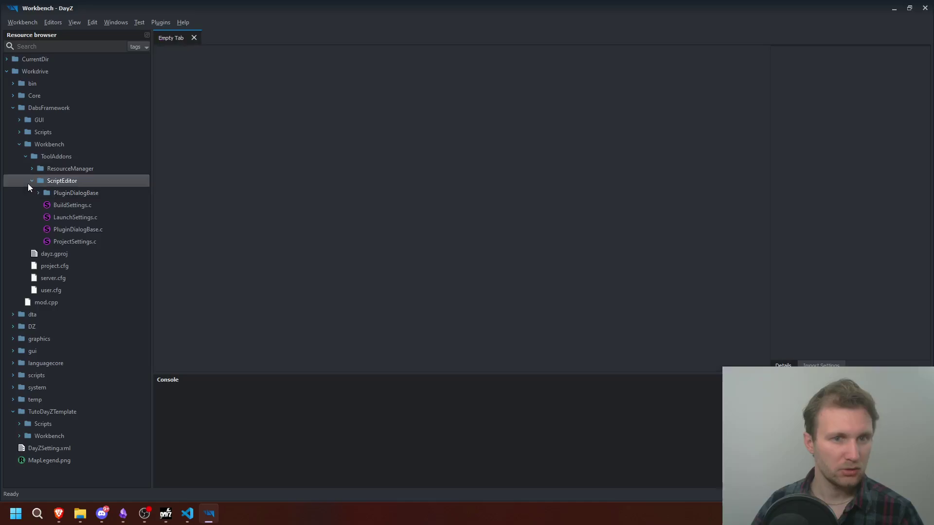
left_click(31, 181)
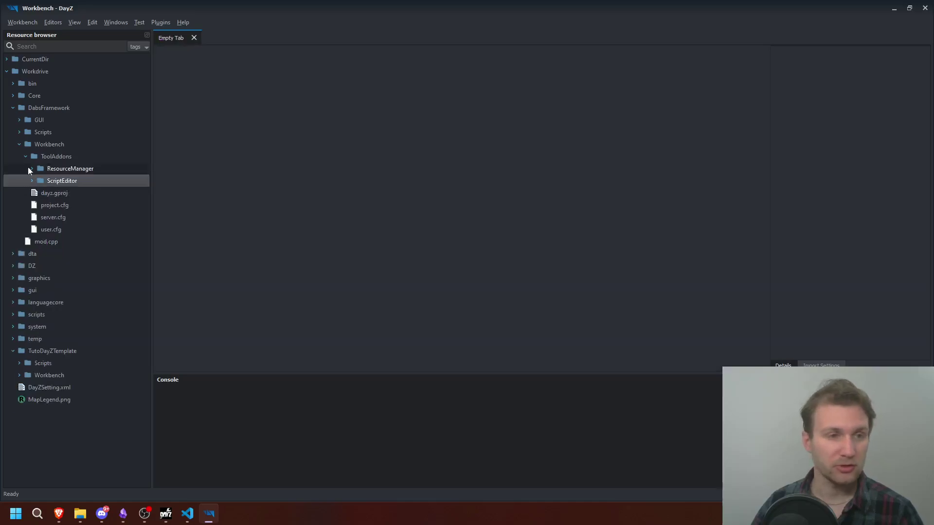
left_click(19, 145)
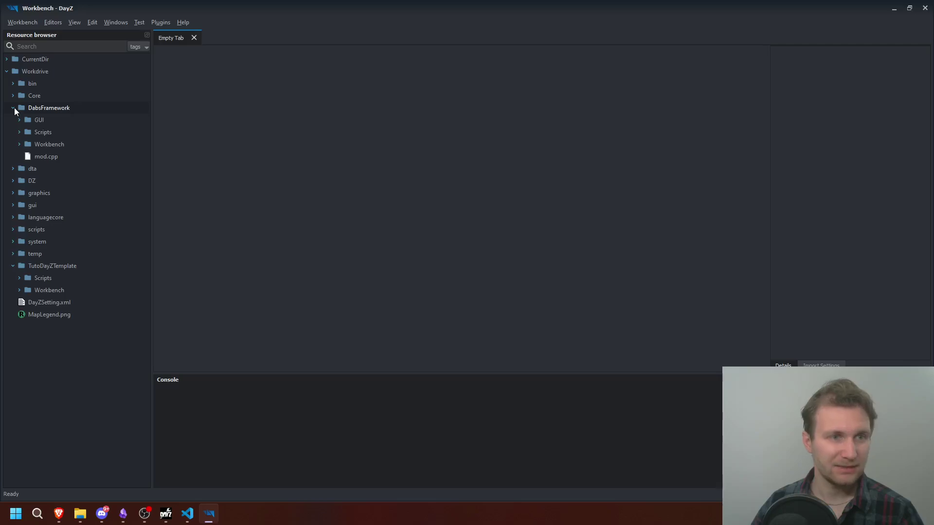
left_click(14, 107)
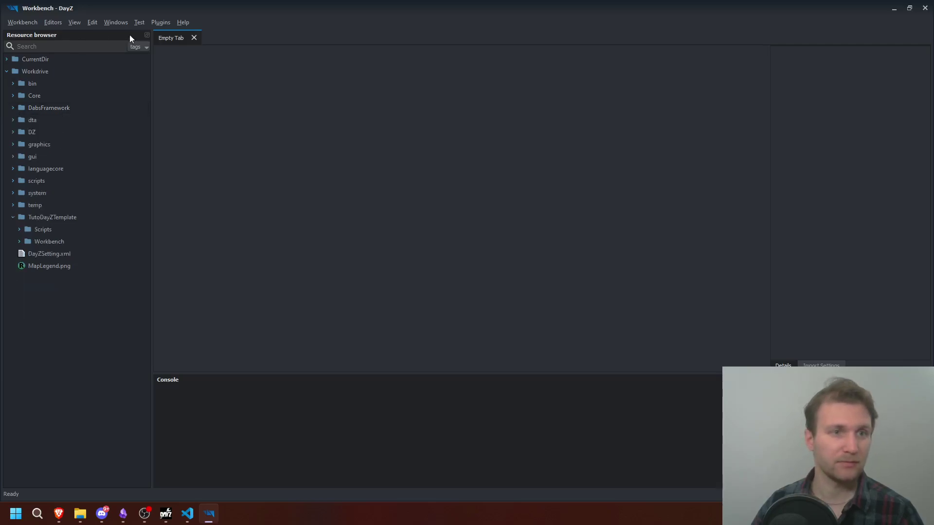
left_click(68, 22)
- Open the Script Editor, enlarge the Projects panel, and list the Dabs plugin commands
mouse_move(52, 22)
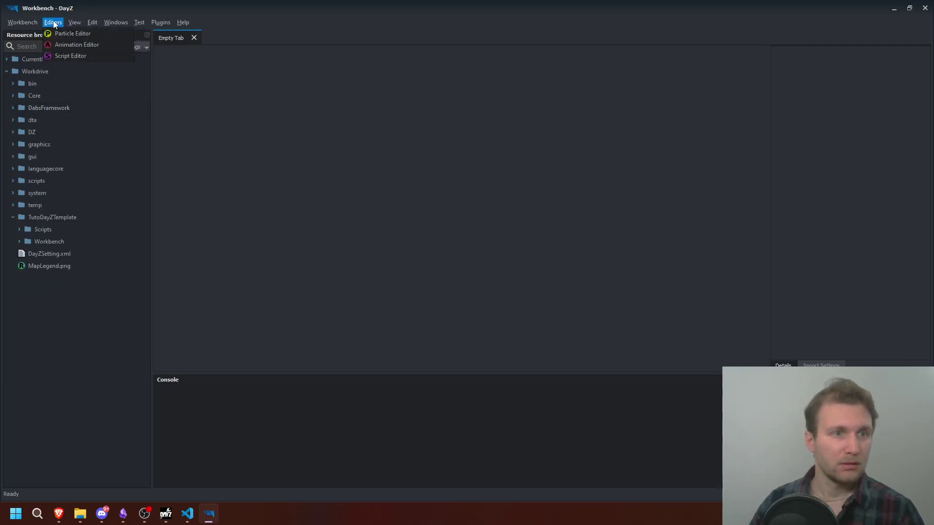
left_click(63, 58)
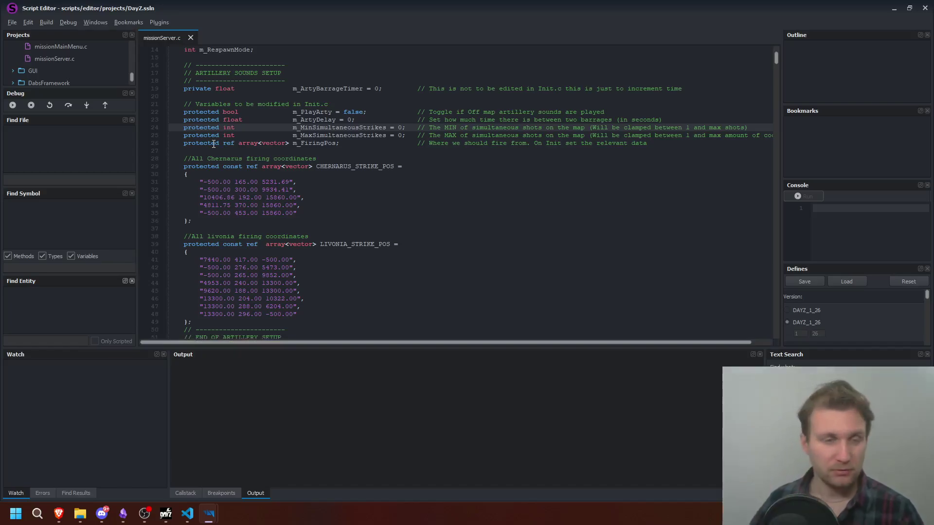
left_click_drag(105, 88, 107, 129)
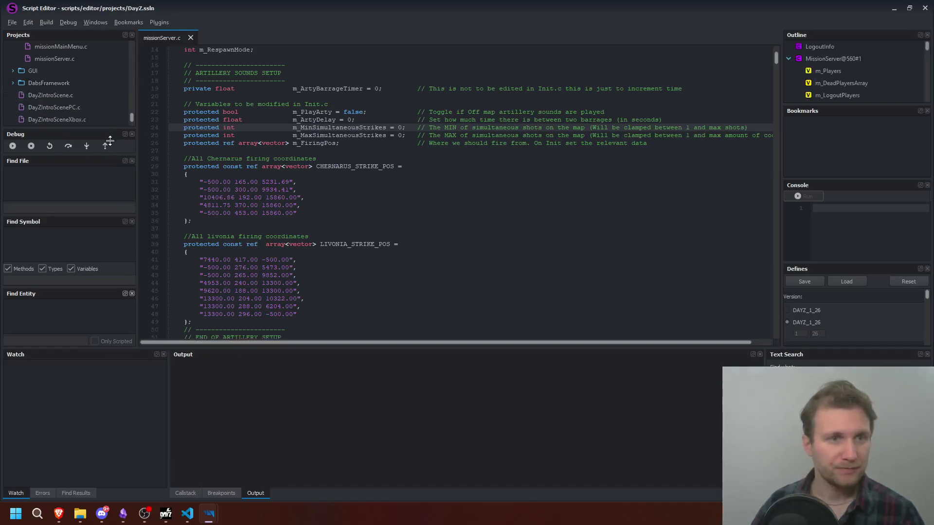
left_click(157, 23)
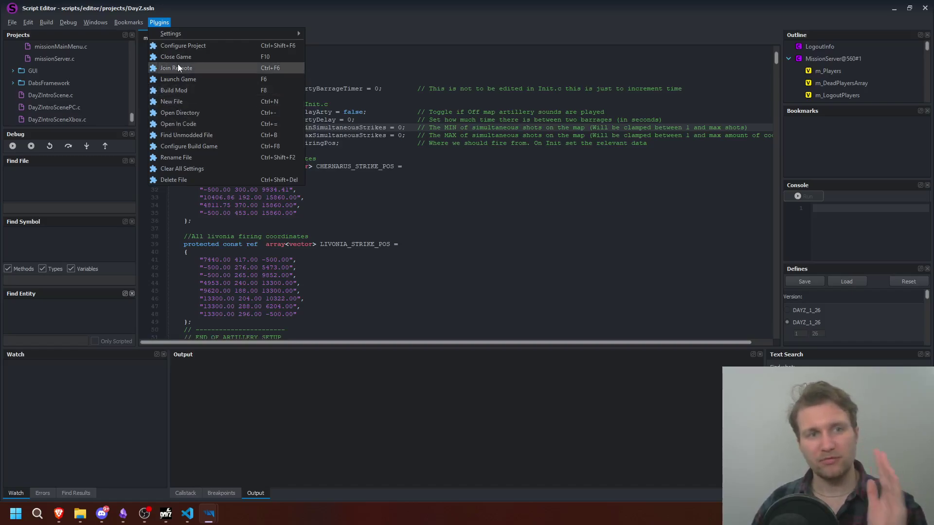
- Open Configure Project and copy the P:\TutoDayZTemplate path from File Explorer
left_click(188, 45)
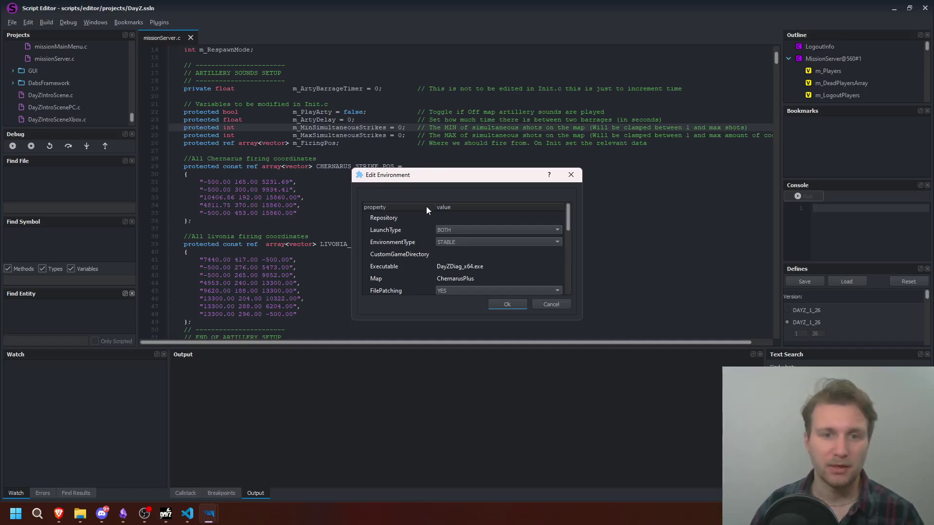
left_click(467, 218)
left_click_drag(469, 169, 488, 105)
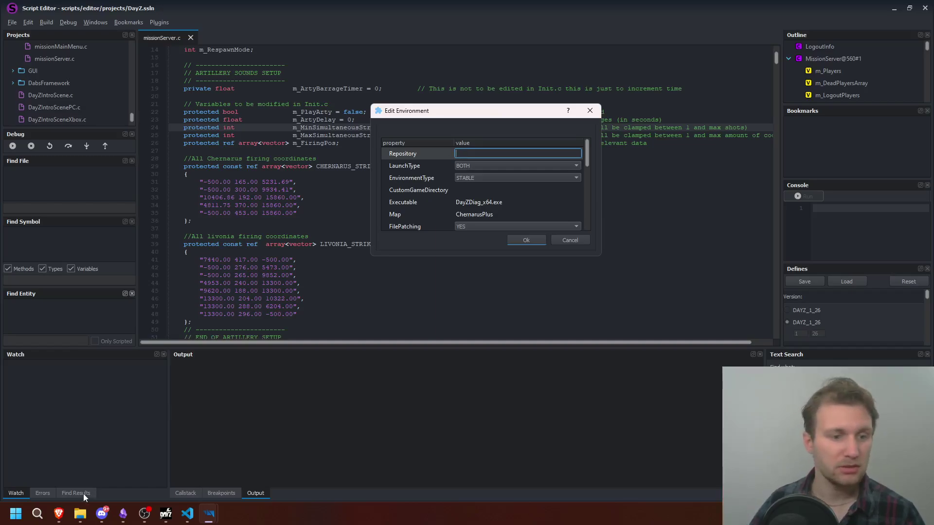
left_click(81, 514)
left_click(177, 311)
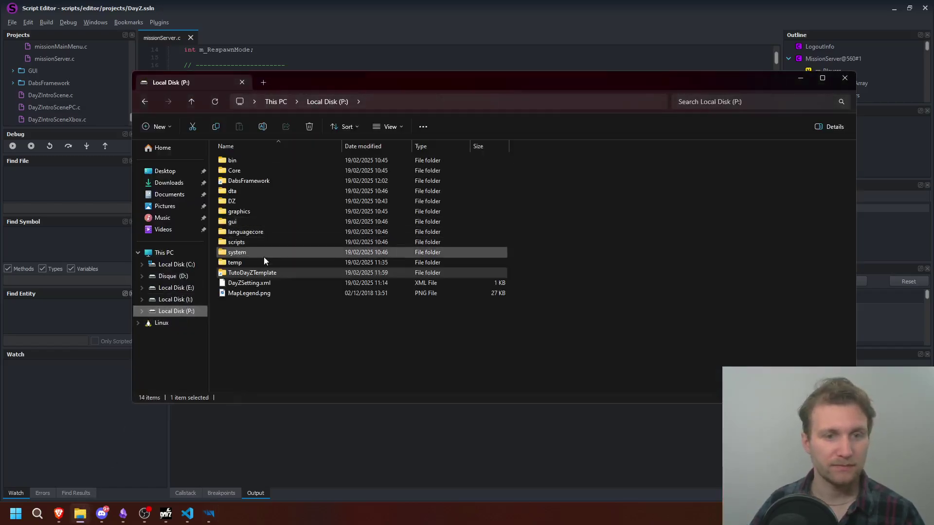
double_click(246, 273)
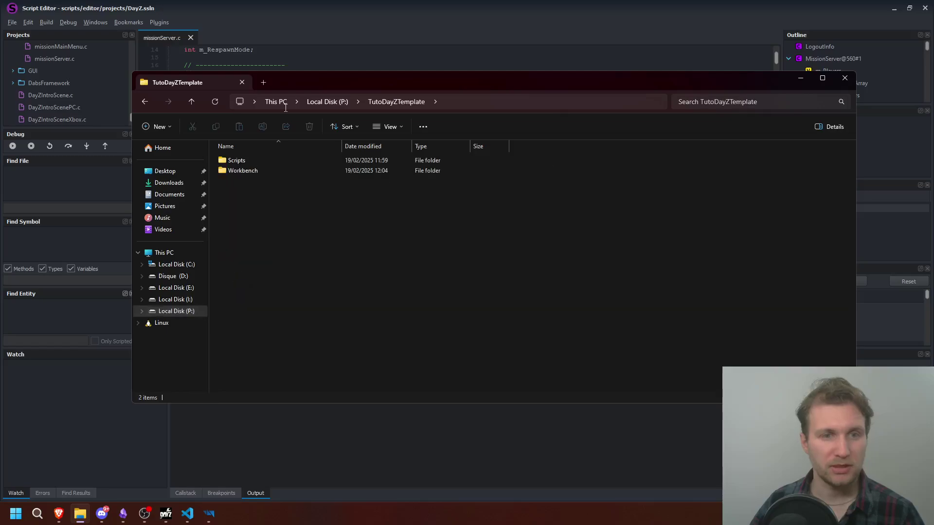
left_click(448, 101)
key("ctrl+c")
- Paste P:\TutoDayZTemplate as the Repository value and commit it
left_click(799, 78)
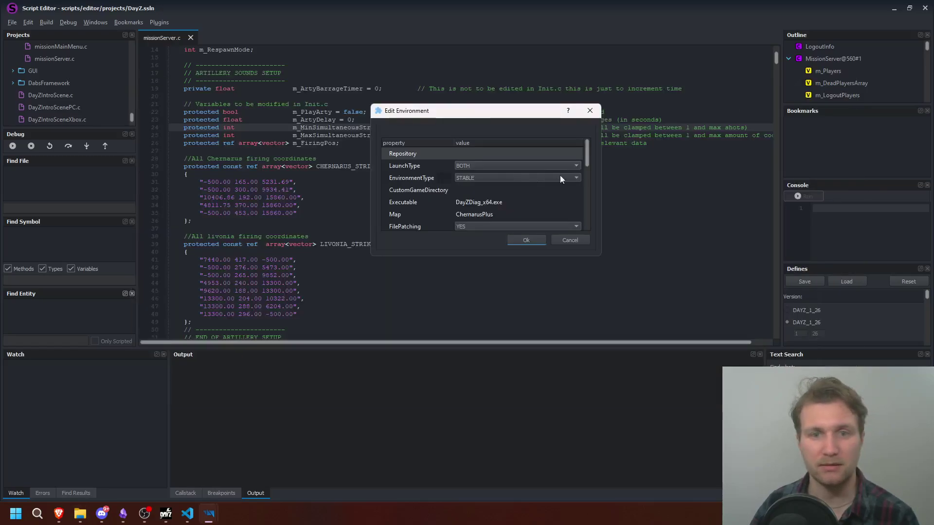
left_click(510, 151)
key("ctrl+v")
left_click(511, 202)
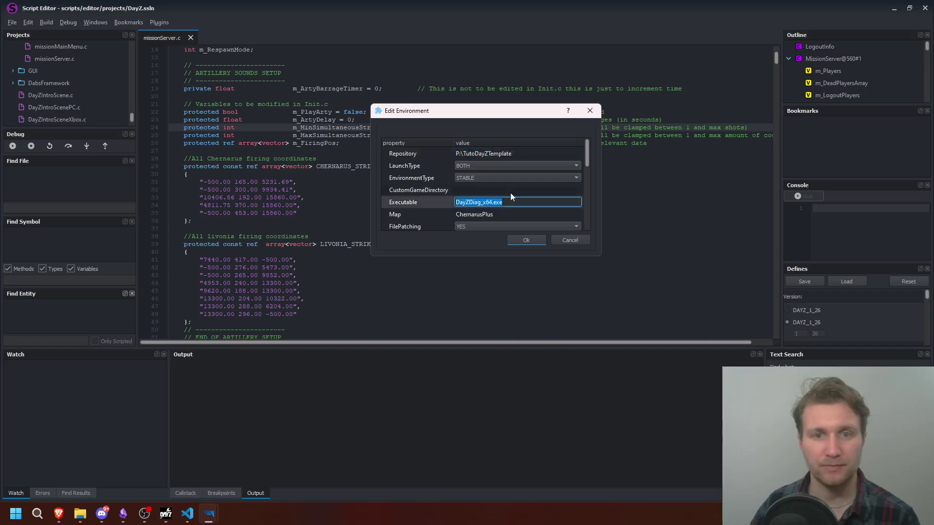
left_click(498, 190)
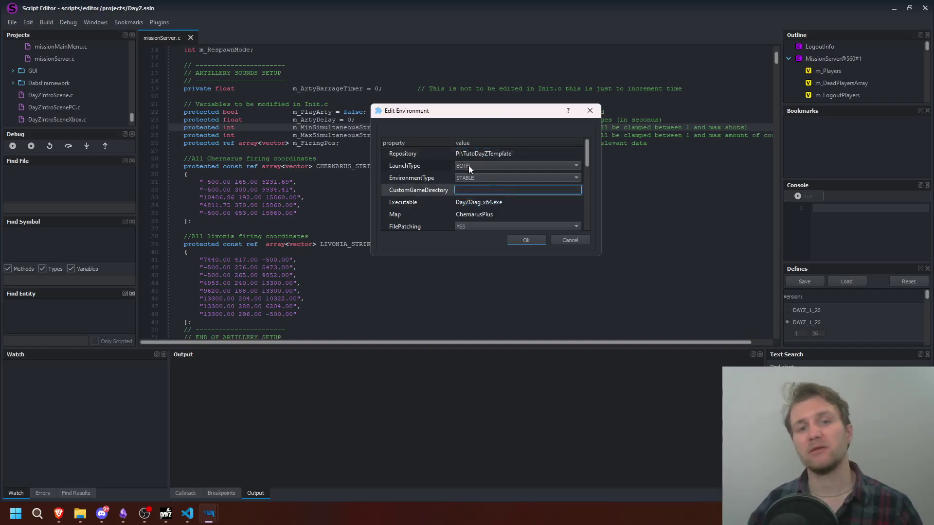
left_click(468, 166)
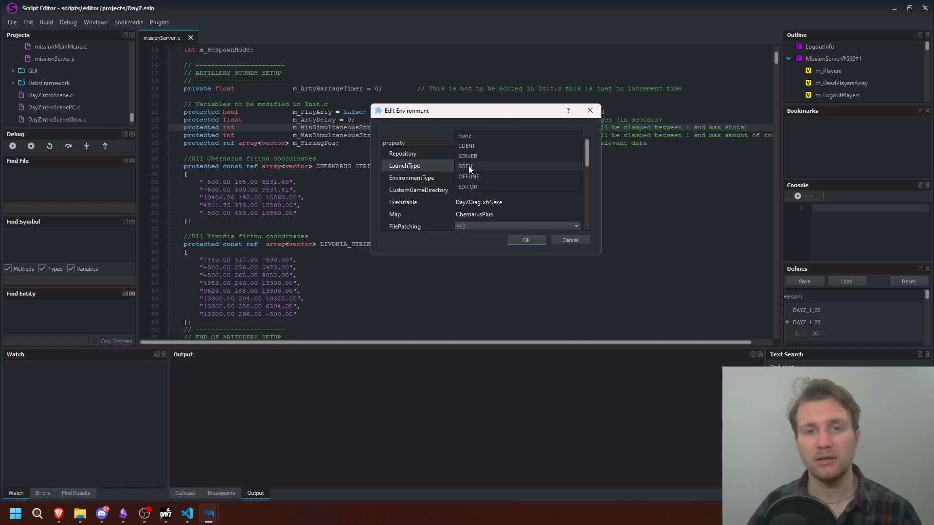